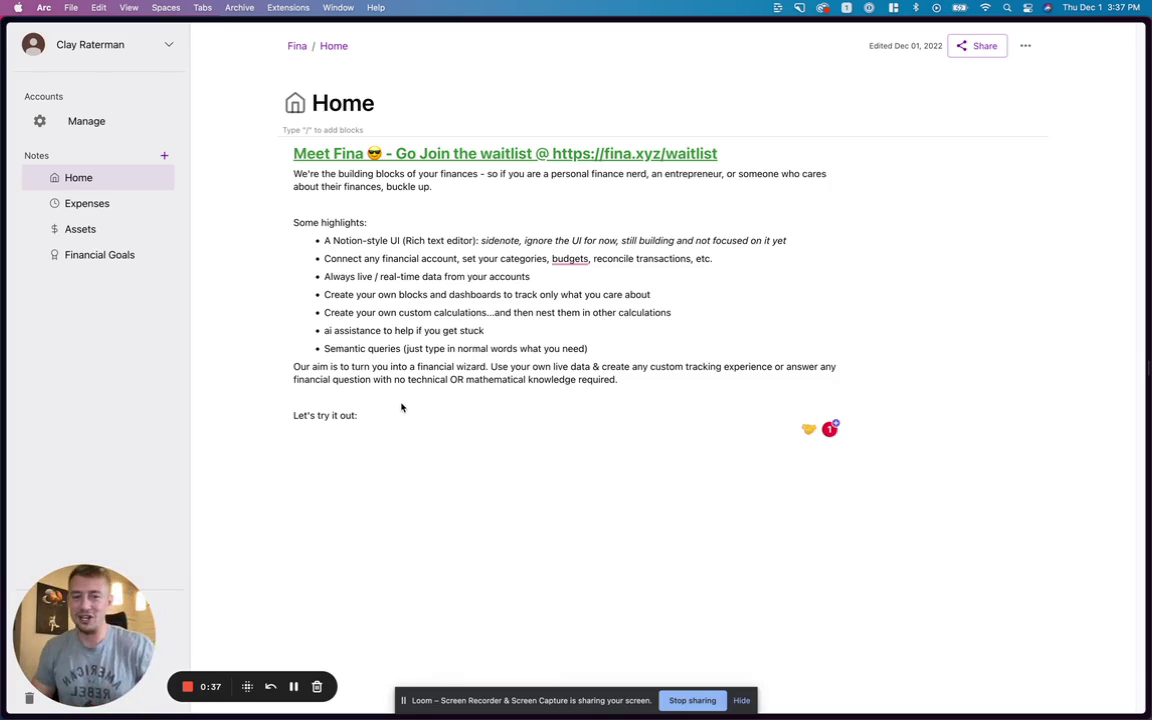
# Add a result block under "Let's try it out:" with the query "/how much money have I spent this year??" and insert the suggested answer
pyautogui.click(395, 424)
pyautogui.write('/')
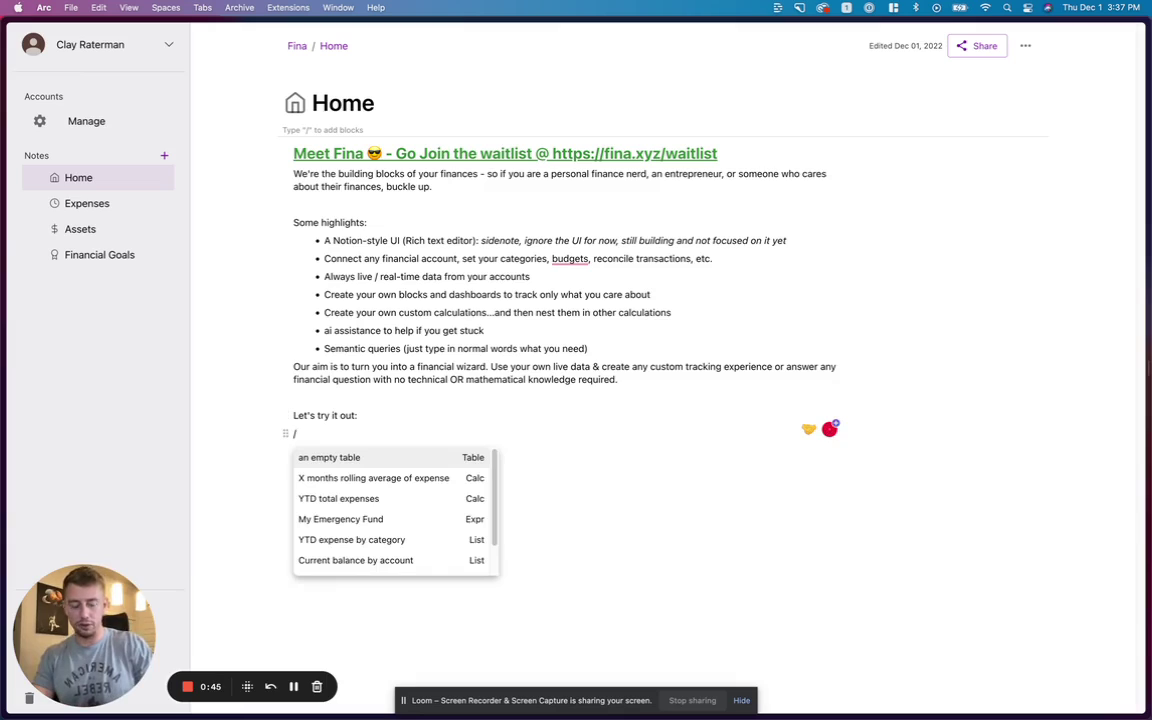
pyautogui.write('how m')
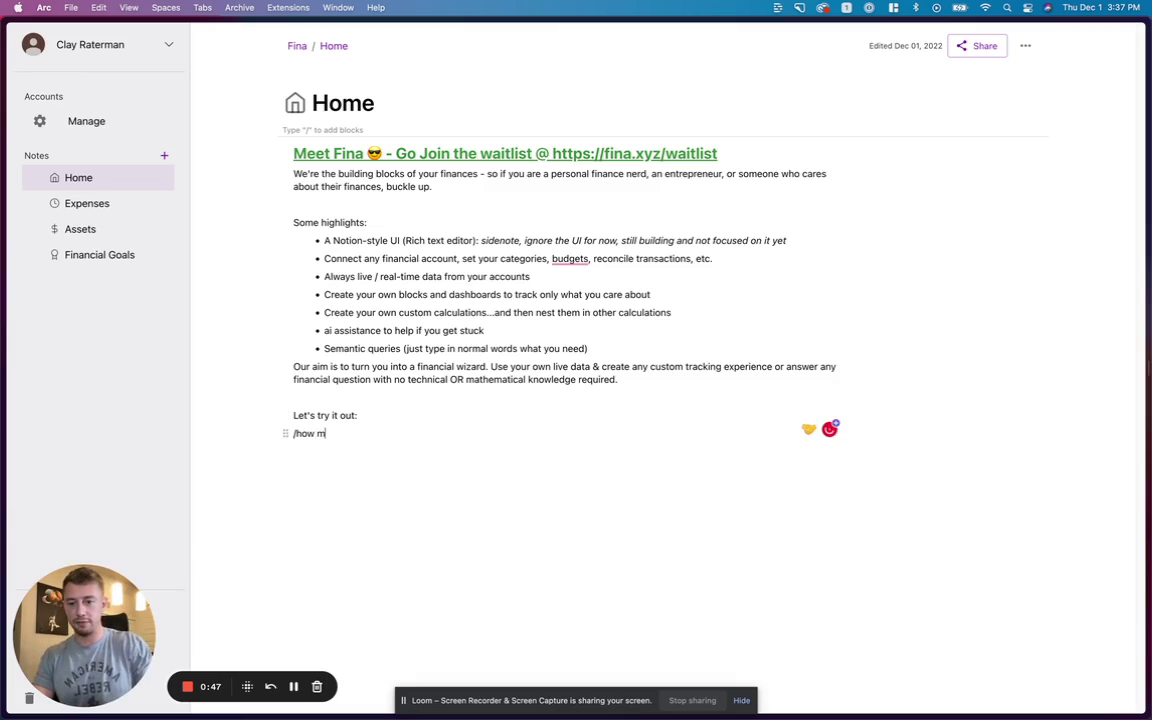
pyautogui.write('uch mone')
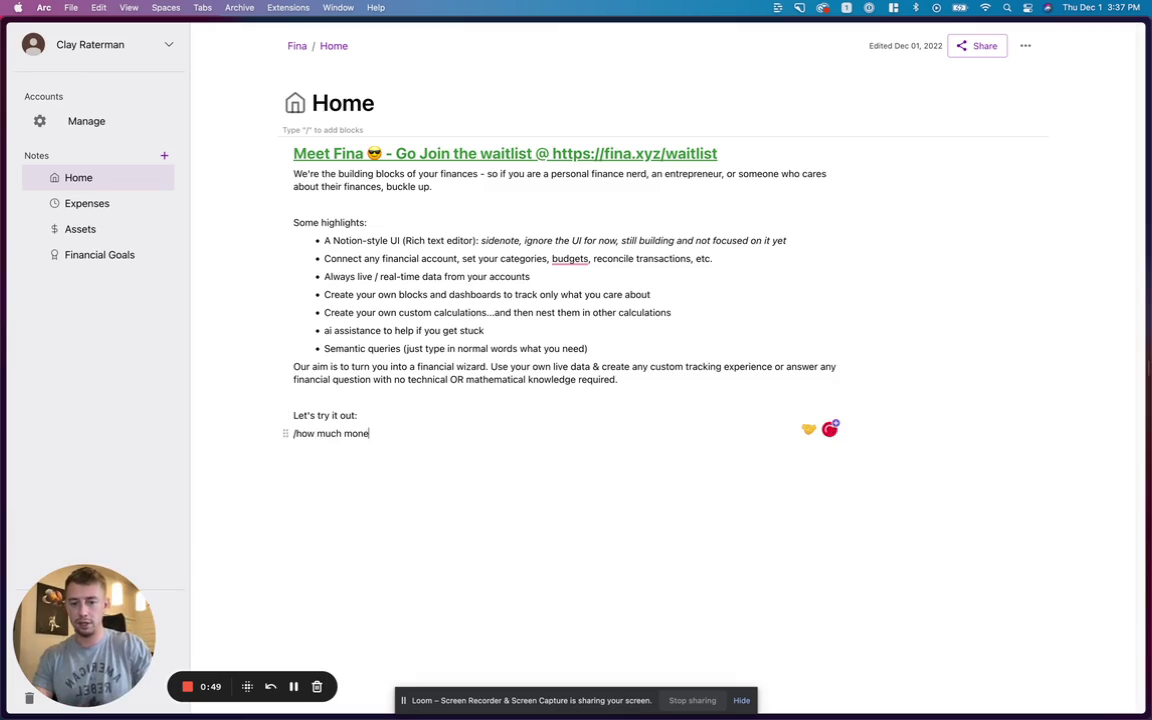
pyautogui.write('y have I s')
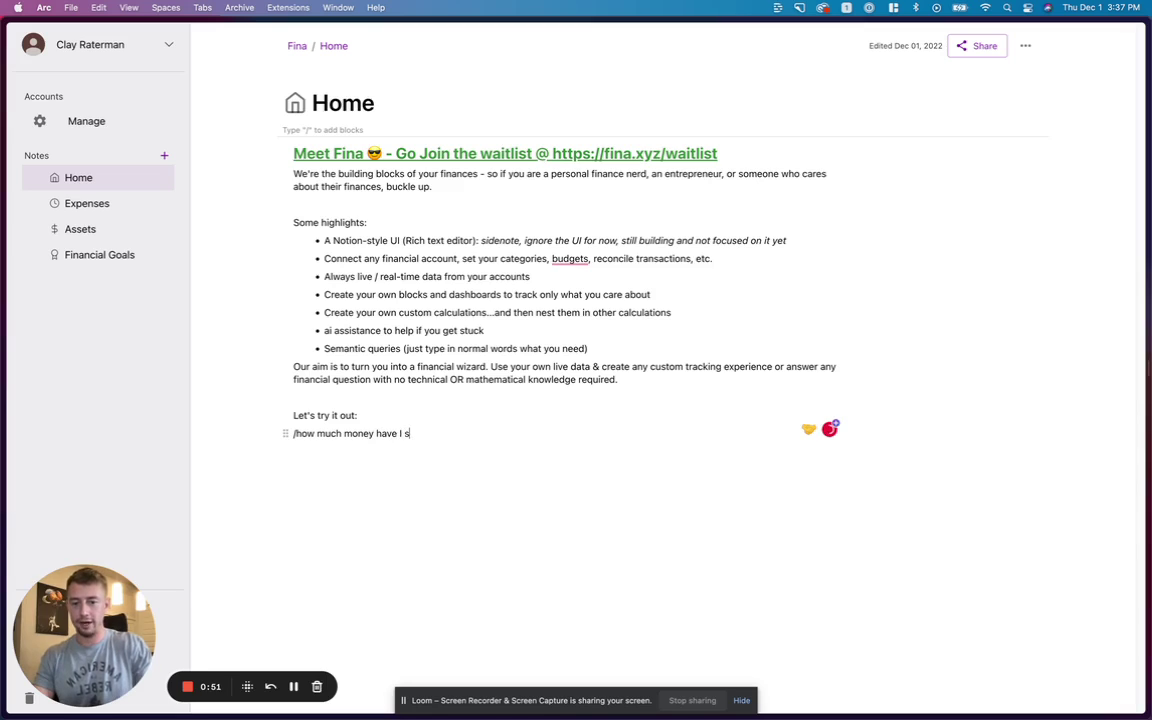
pyautogui.write('pent this year??')
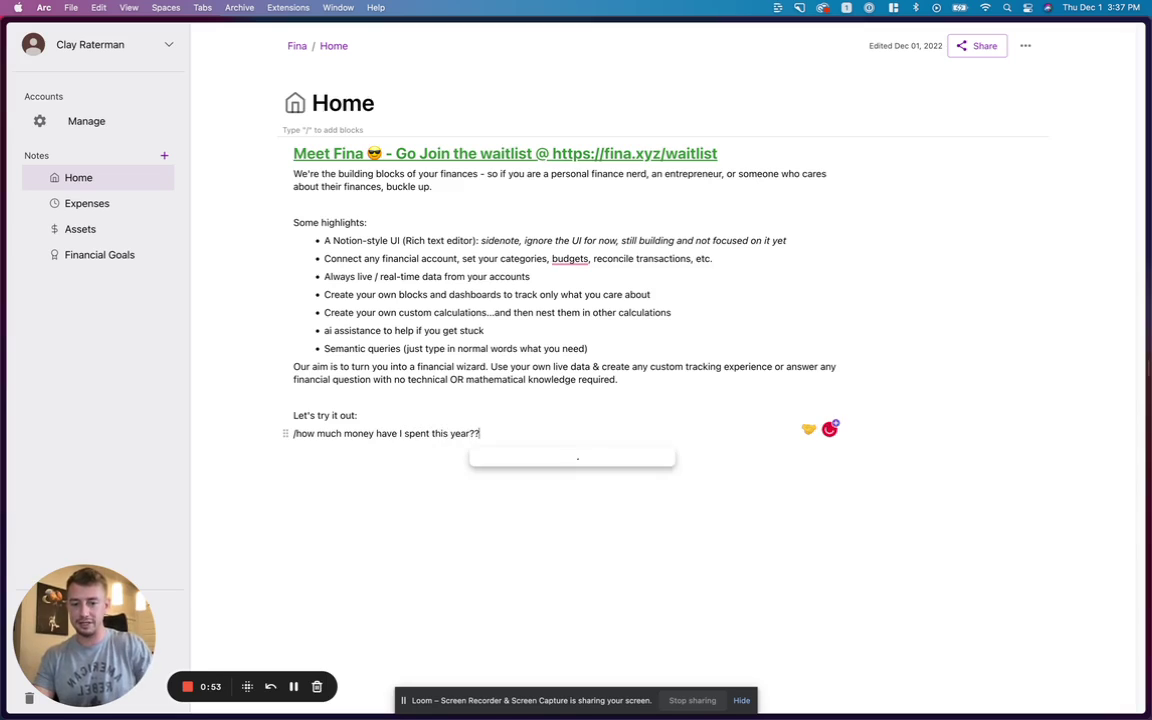
pyautogui.click(504, 457)
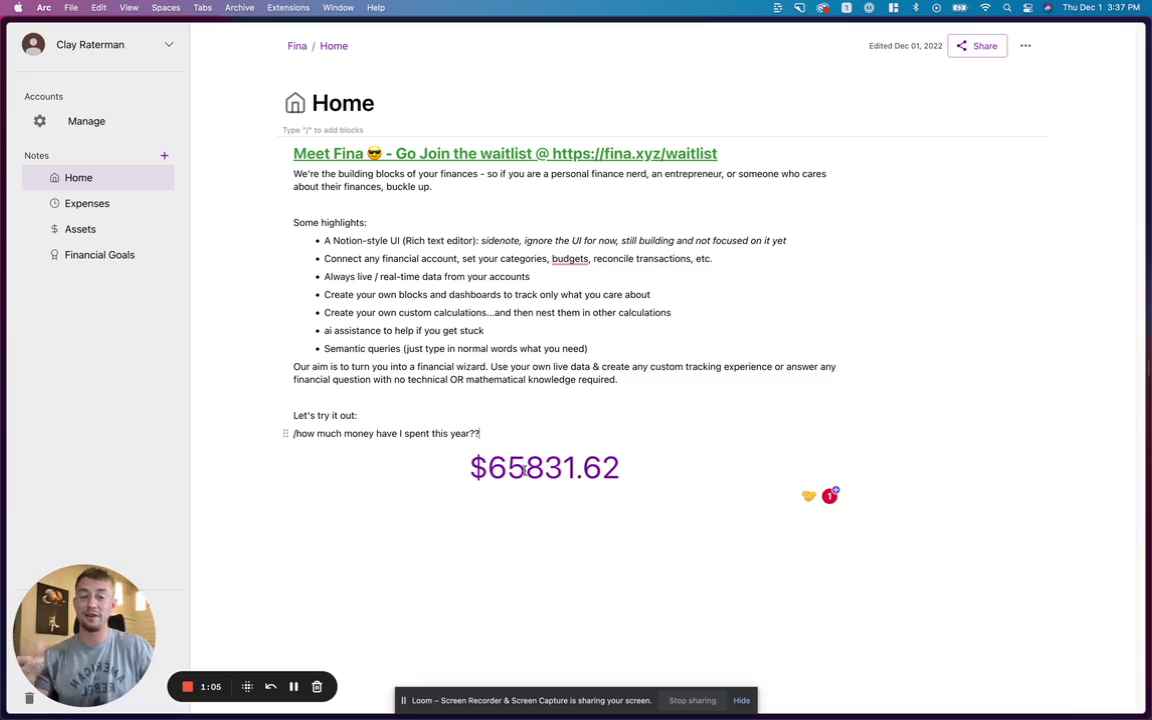
# Below the yearly spending total, query "/what are my expenses broken down by category??" and insert the suggested YTD expense by category list
pyautogui.click(488, 498)
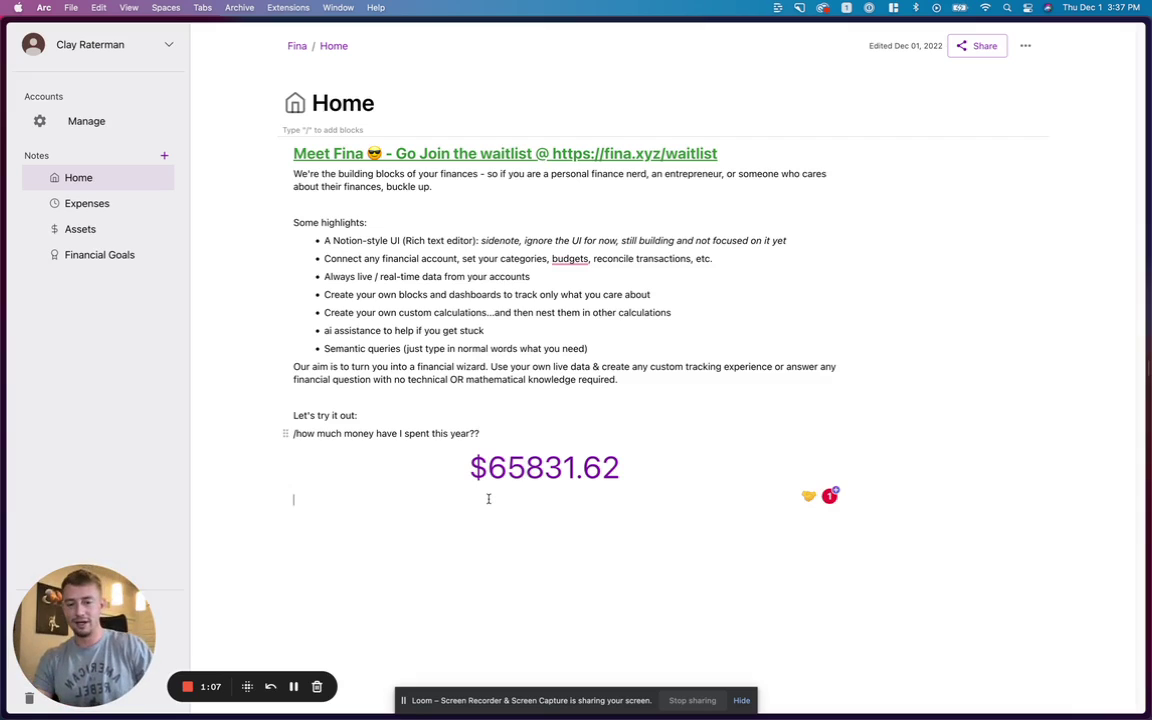
pyautogui.write('/')
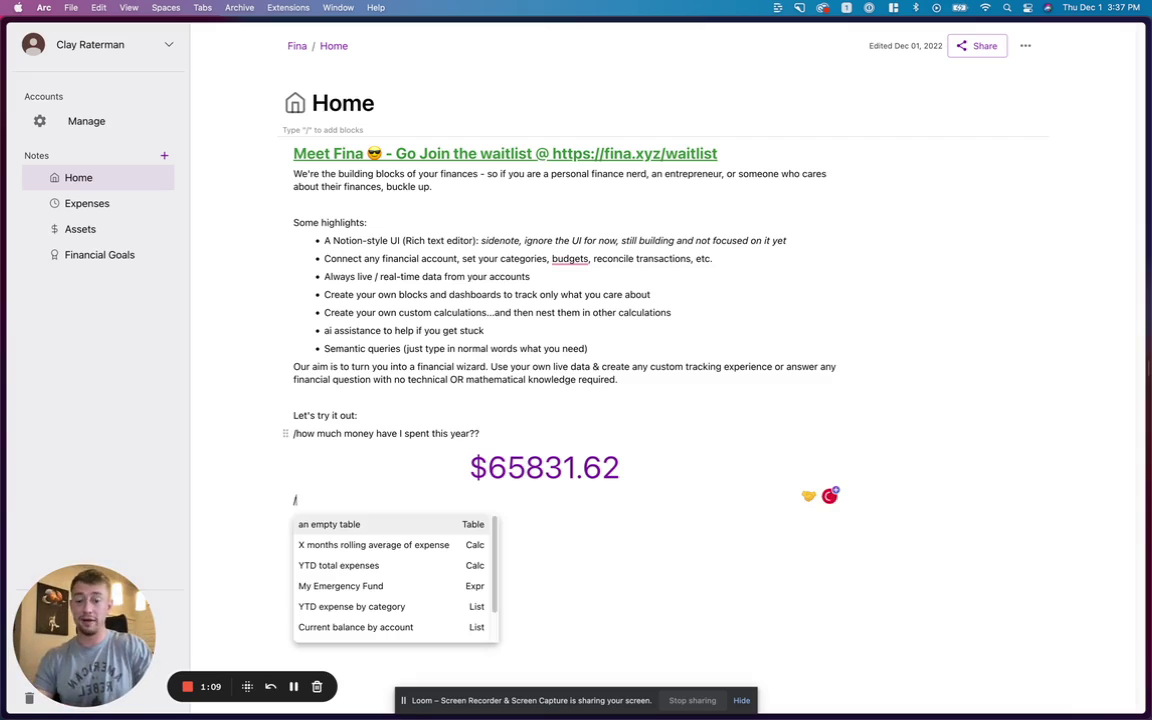
pyautogui.write('wh')
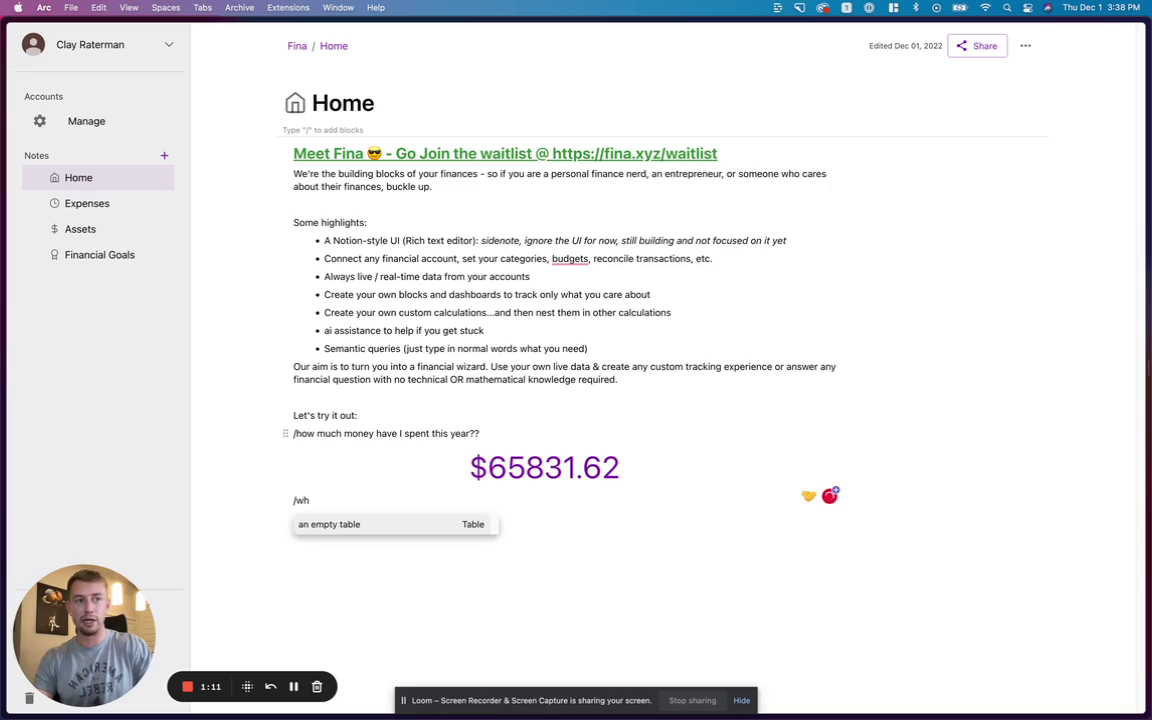
pyautogui.write('at are my ')
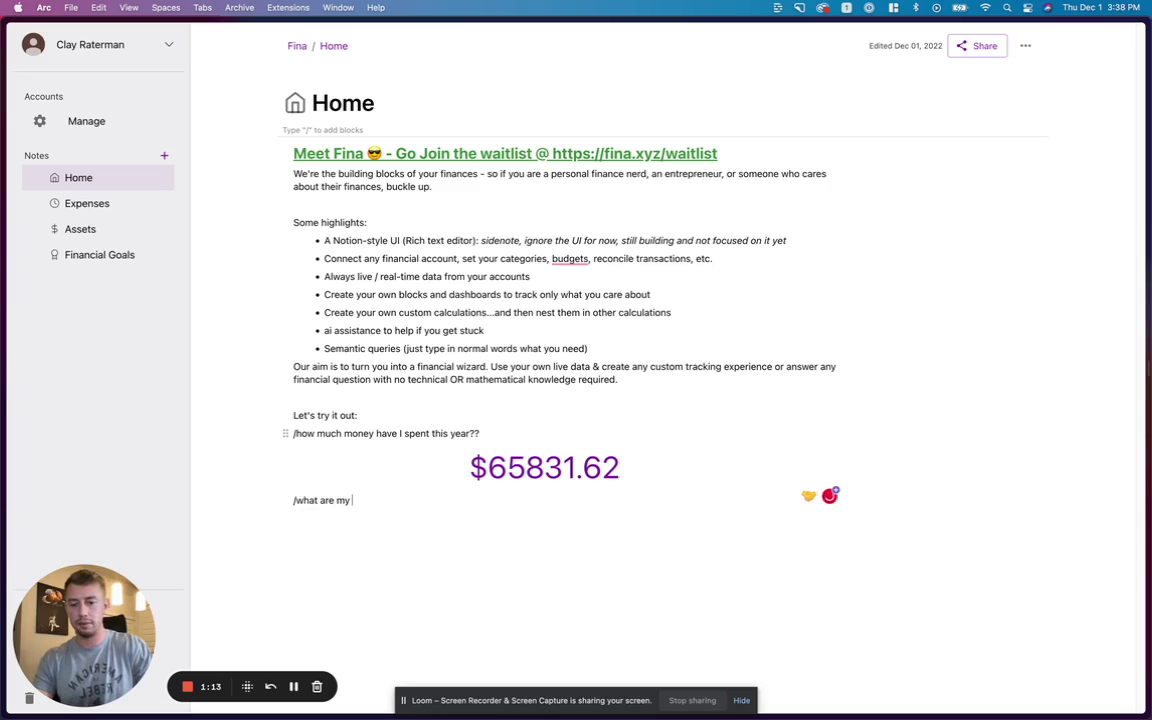
pyautogui.write('expe')
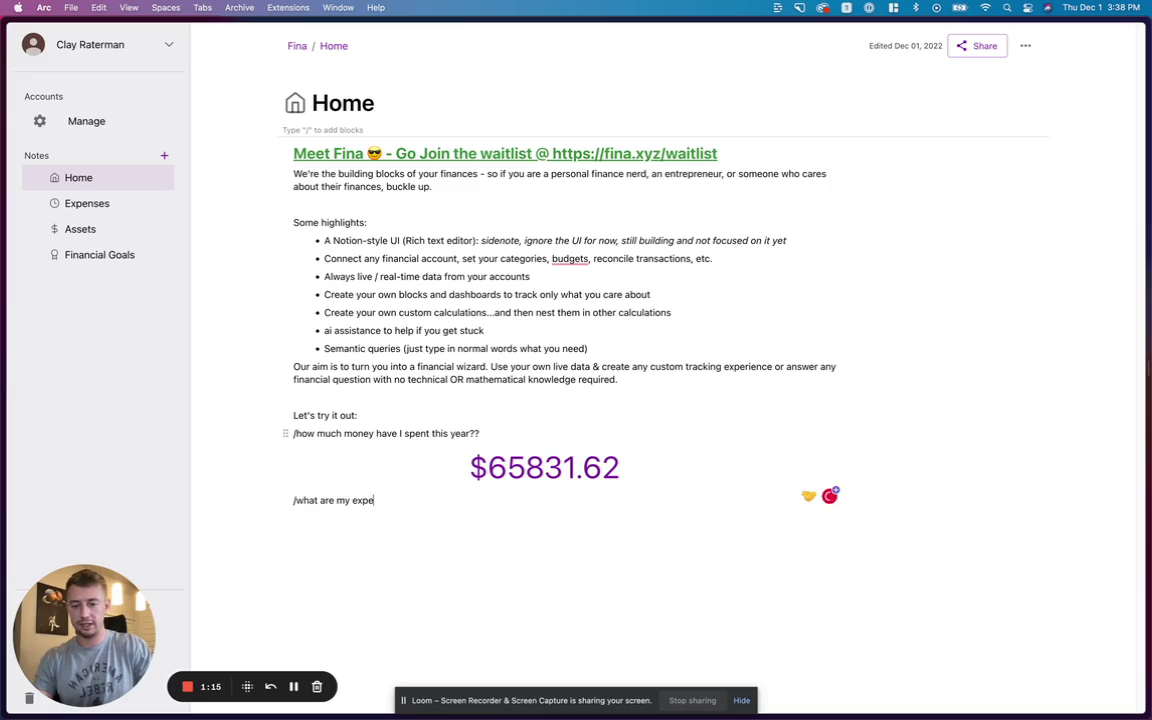
pyautogui.write('nses broken ')
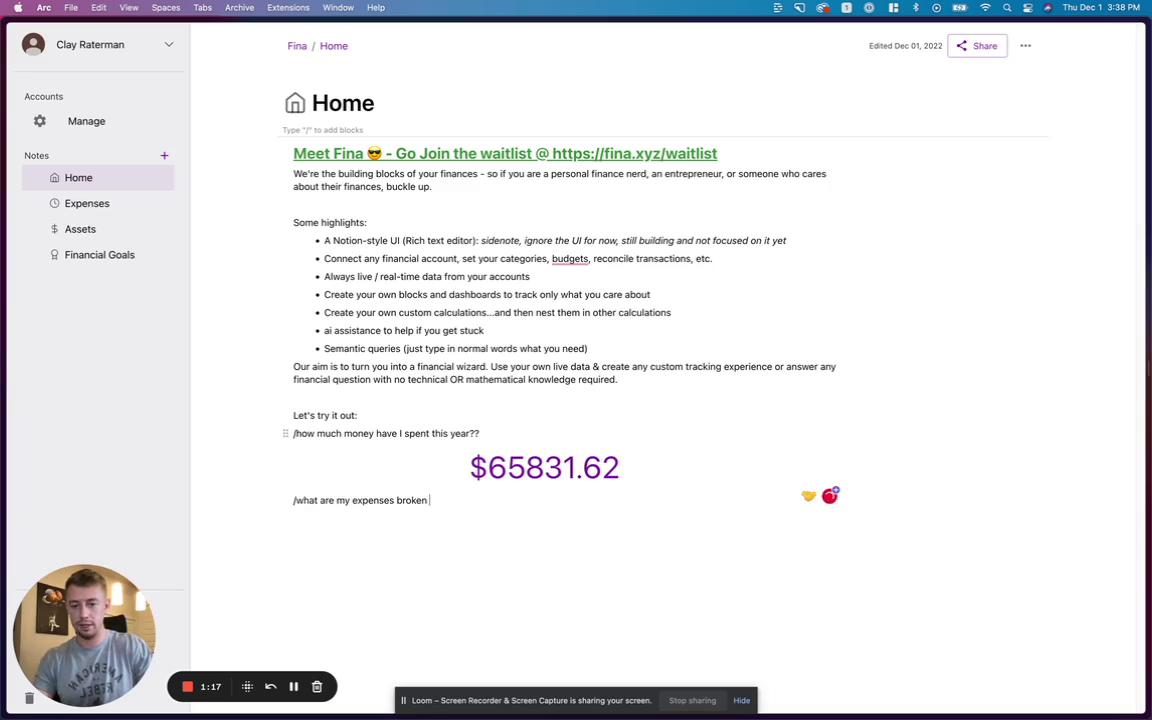
pyautogui.write('down by category??')
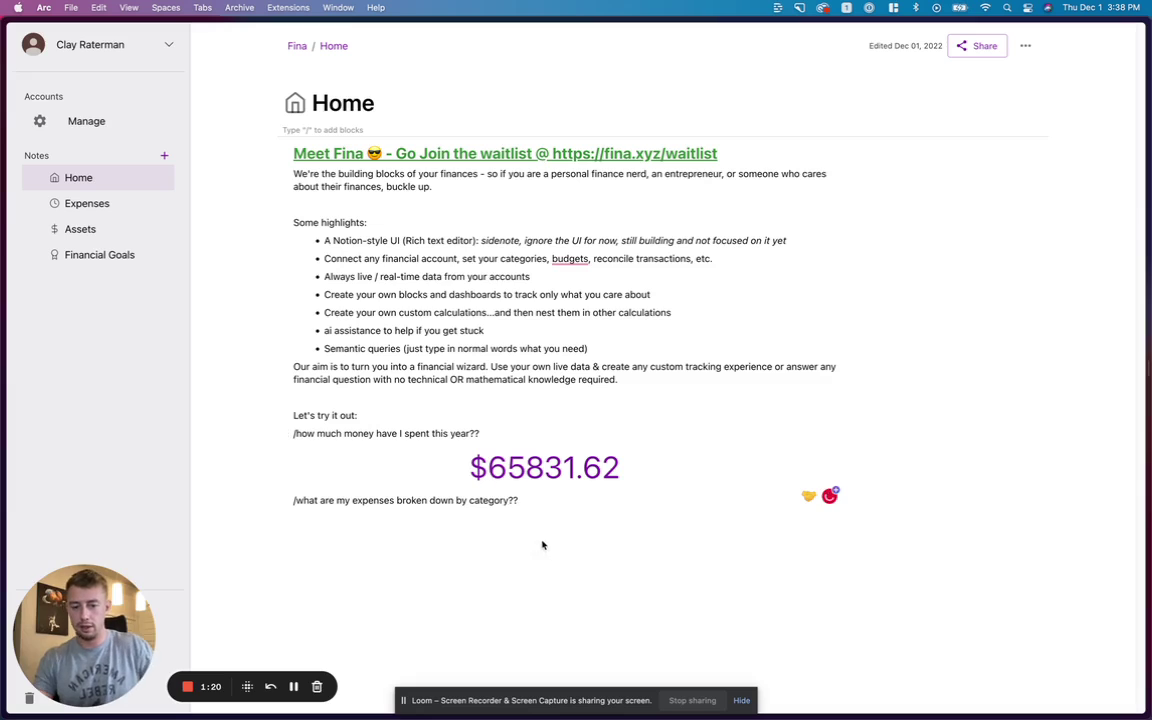
pyautogui.press('Return')
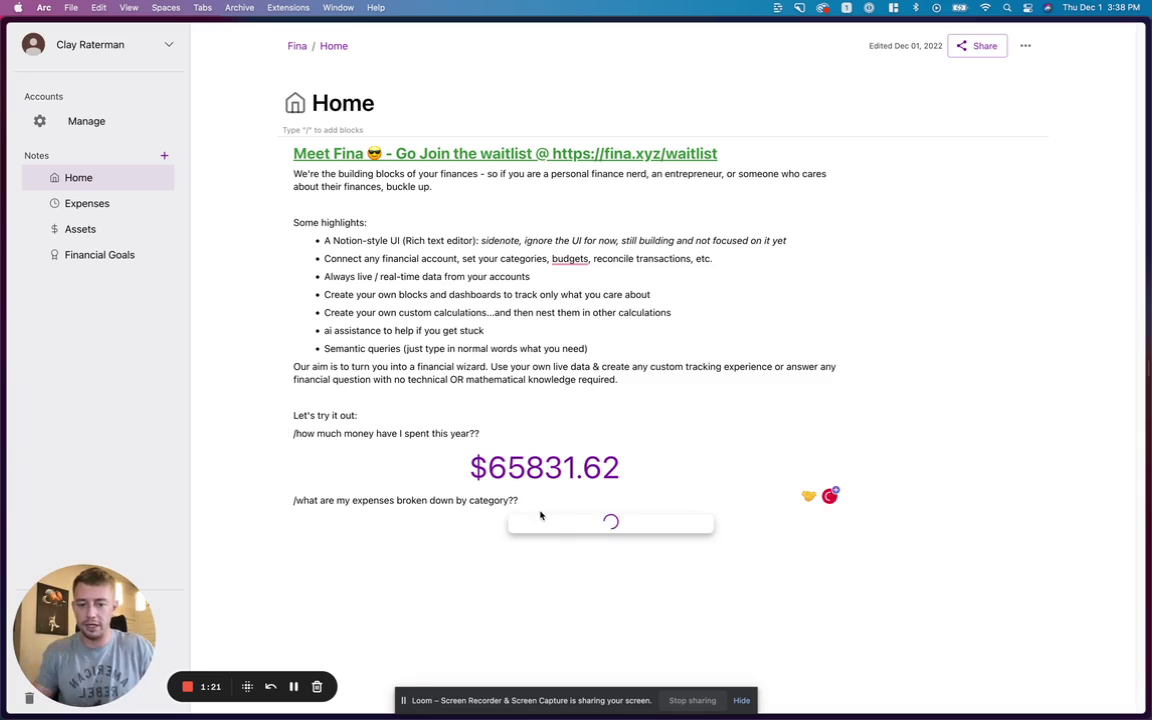
pyautogui.click(548, 525)
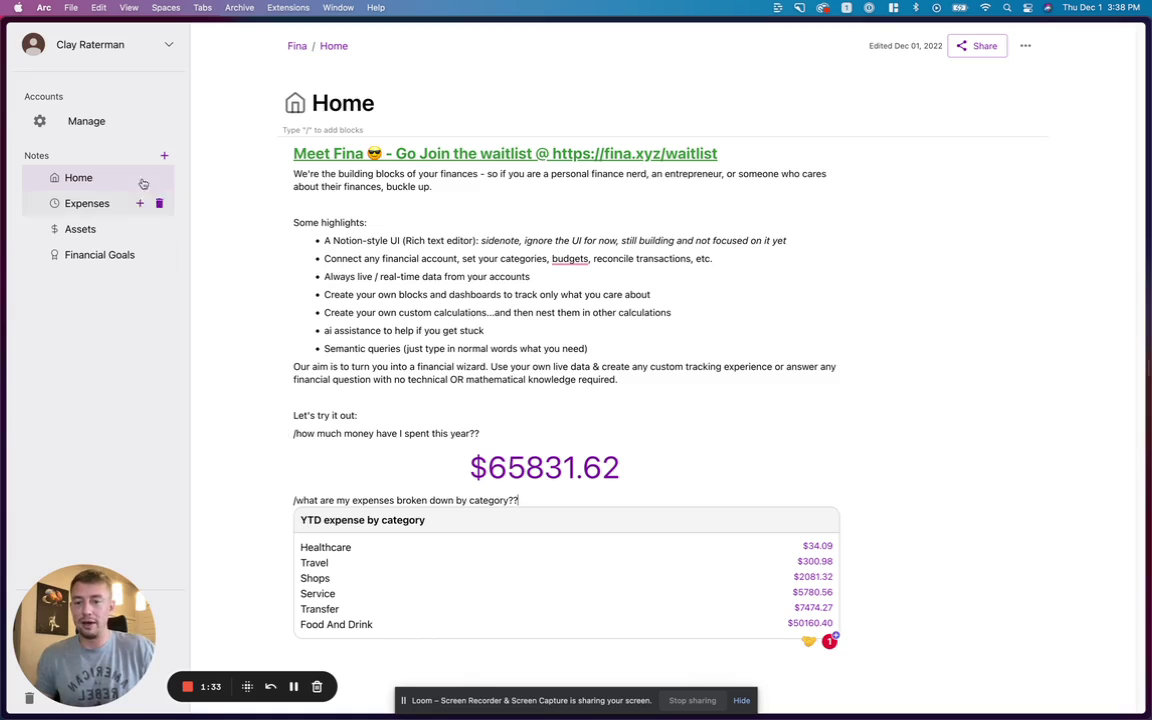
# In the Expenses note, query "/over the past 6 months, what is a rolling average of my monthly expenses??" and insert the suggested calculation
pyautogui.click(103, 206)
pyautogui.click(310, 163)
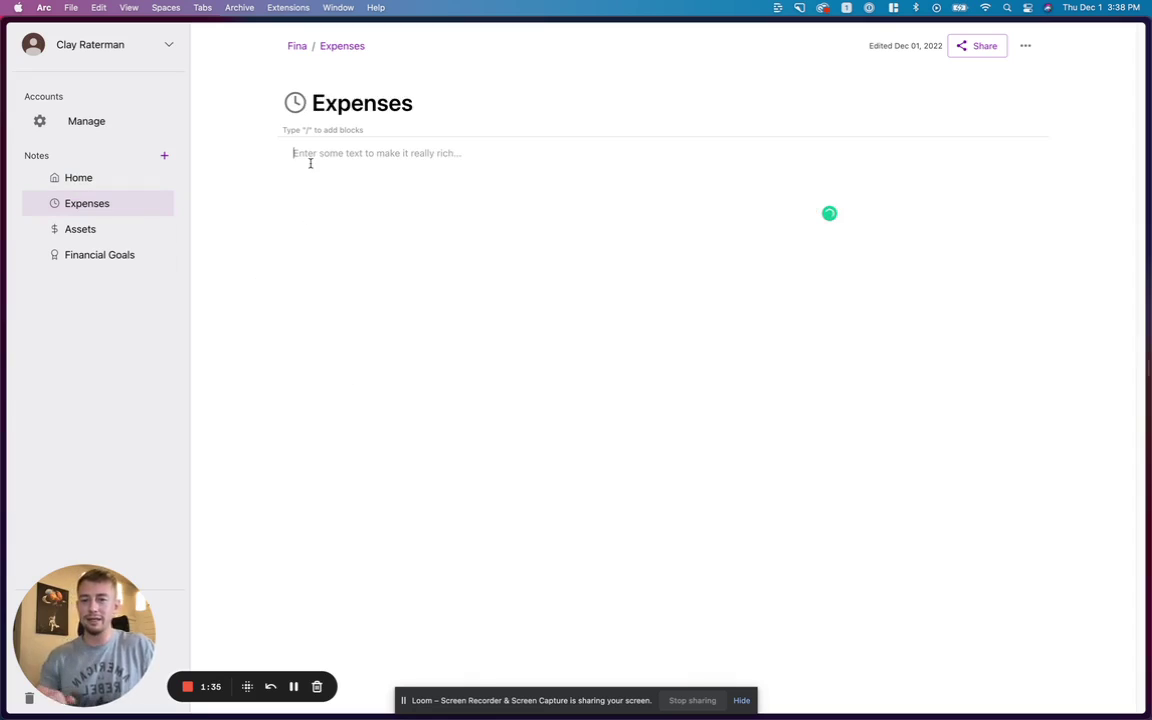
pyautogui.write('/ho')
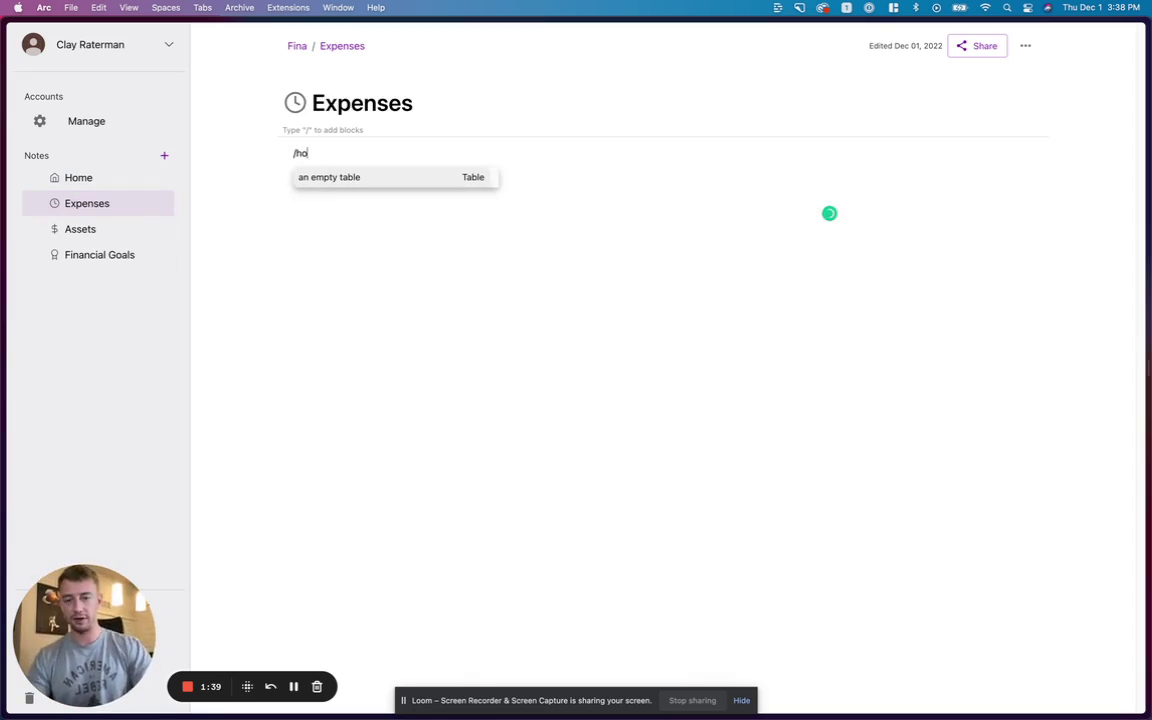
pyautogui.press('BackSpace')
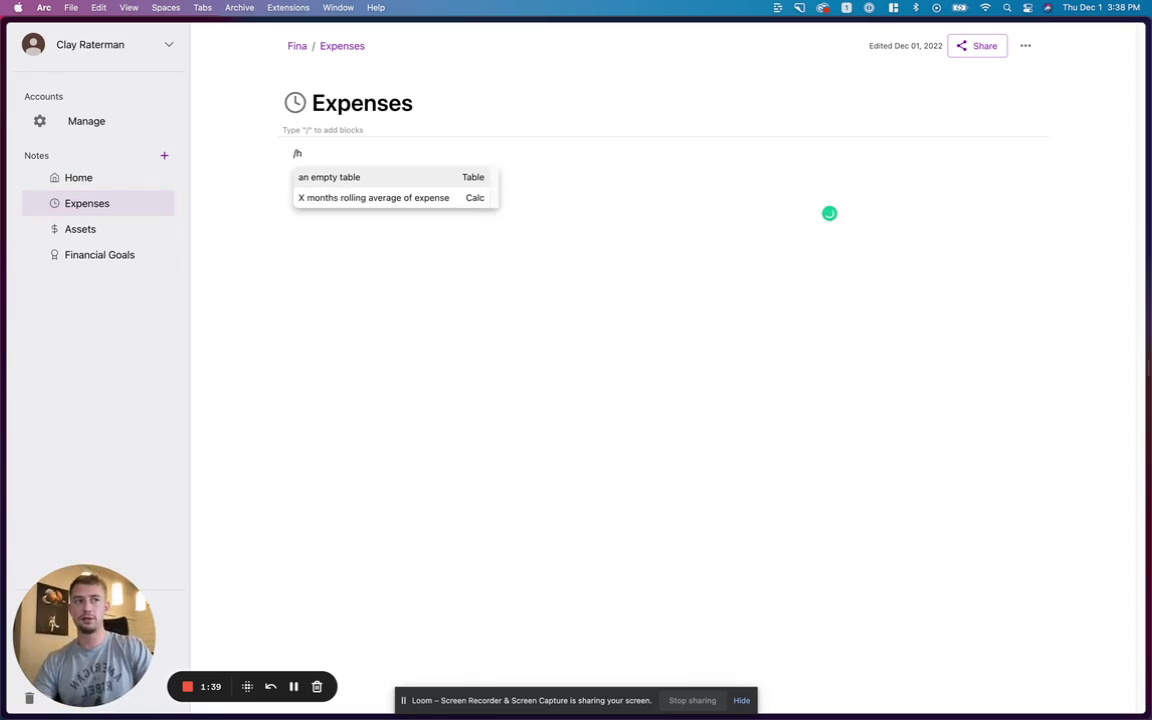
pyautogui.press('BackSpace')
pyautogui.write('ho')
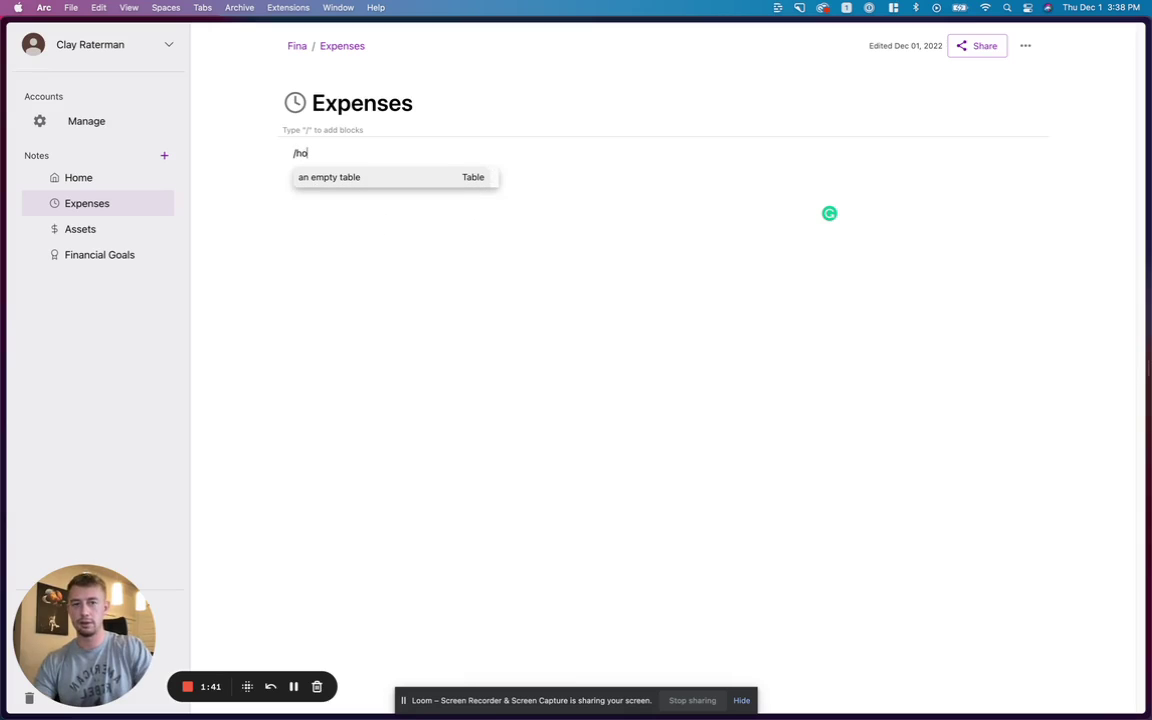
pyautogui.press('BackSpace')
pyautogui.press('BackSpace')
pyautogui.write('over th')
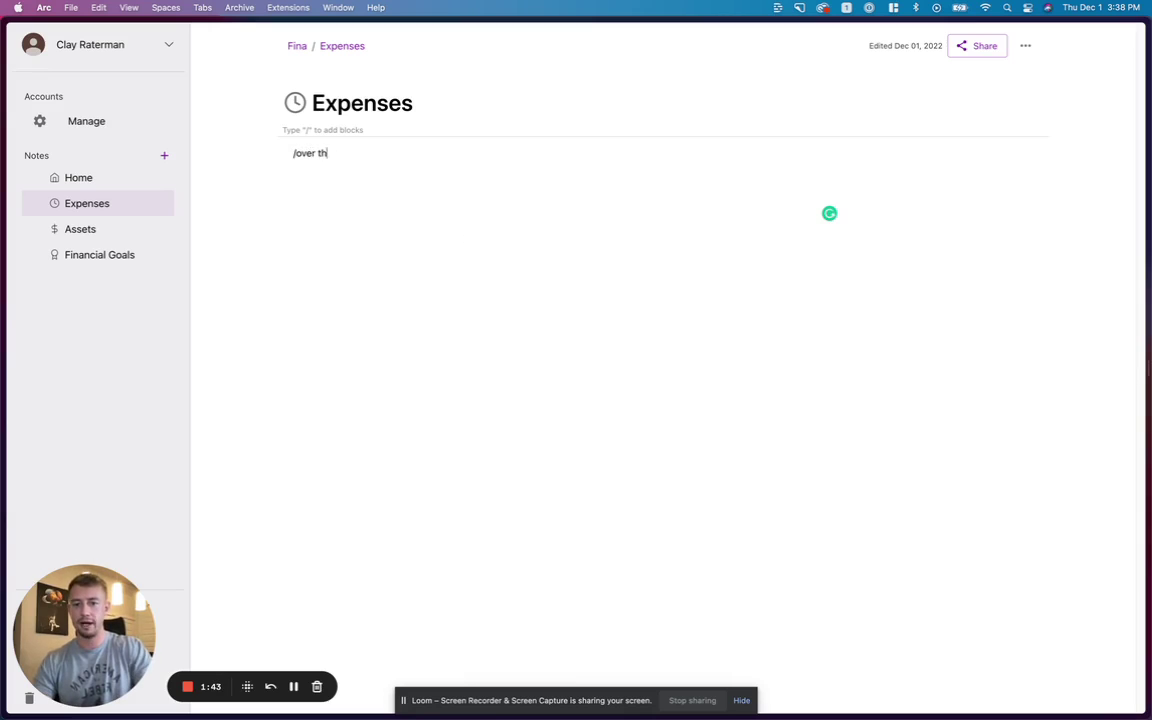
pyautogui.write('e past 65')
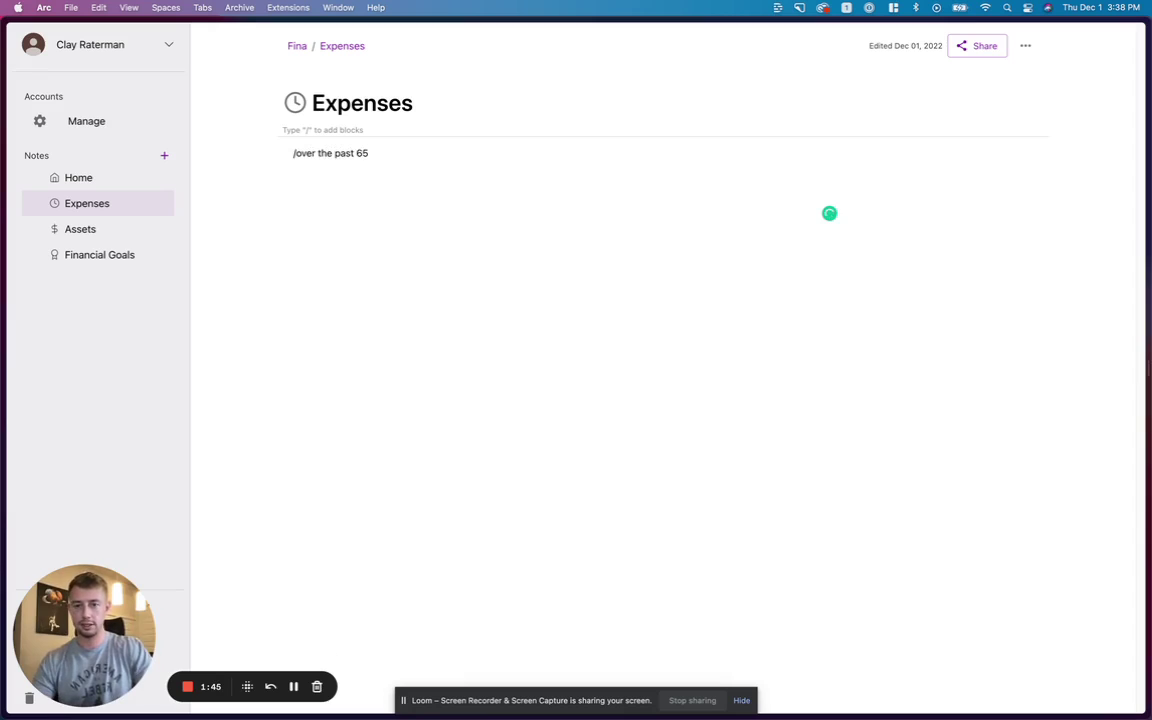
pyautogui.press('BackSpace')
pyautogui.write('mod')
pyautogui.press('BackSpace')
pyautogui.write('nths, what is a rolling a')
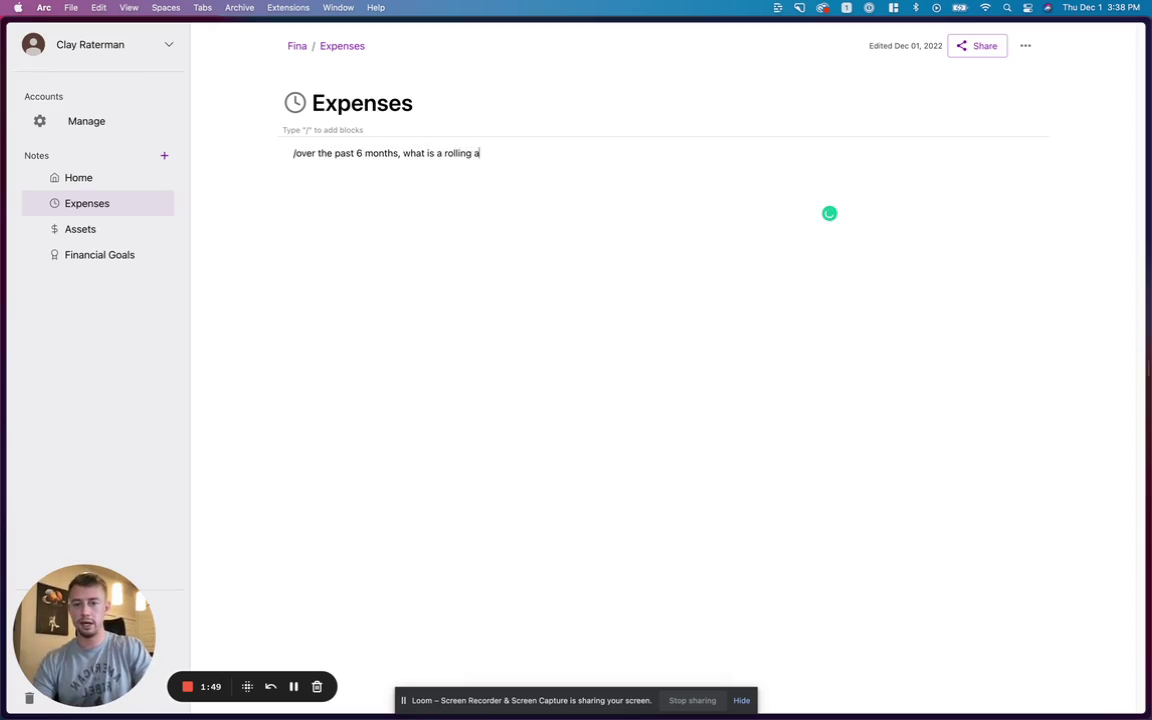
pyautogui.write('verage of my month')
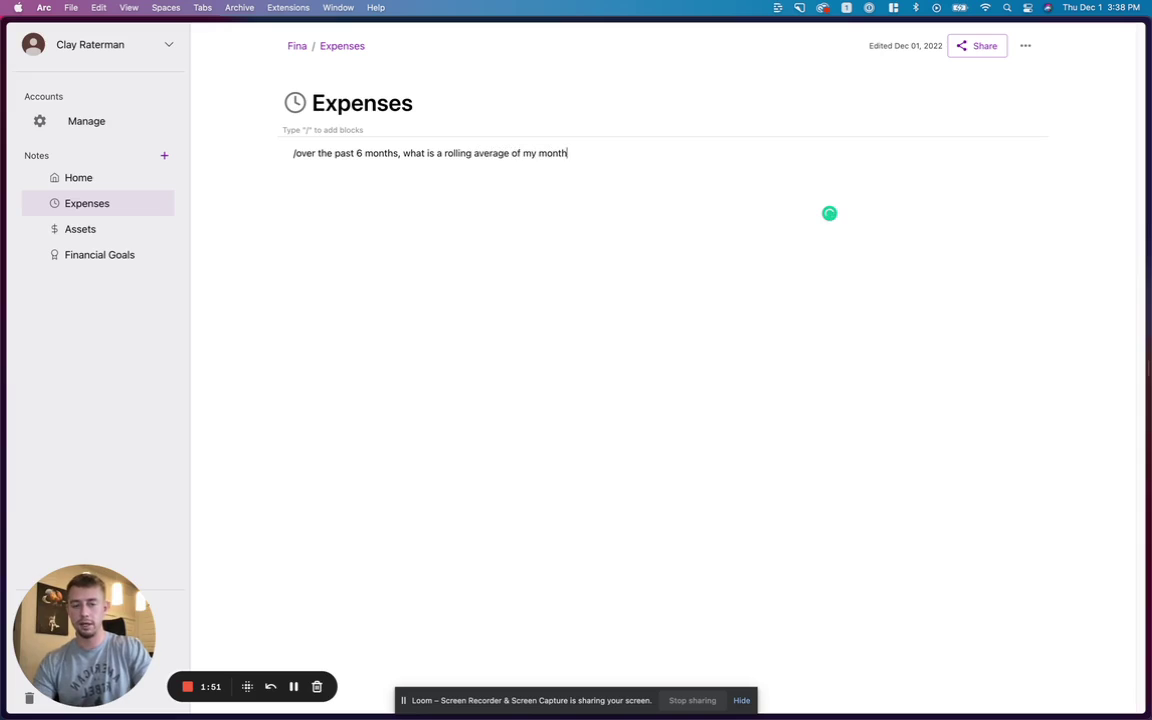
pyautogui.write('ly expenses??')
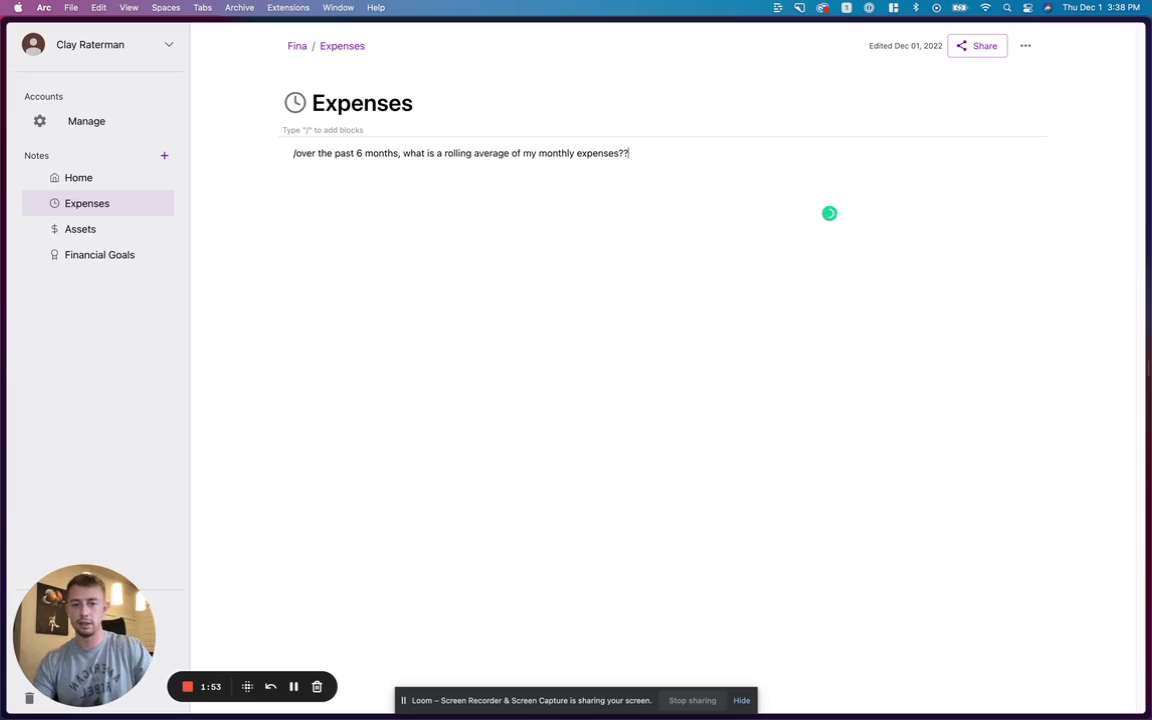
pyautogui.press('Return')
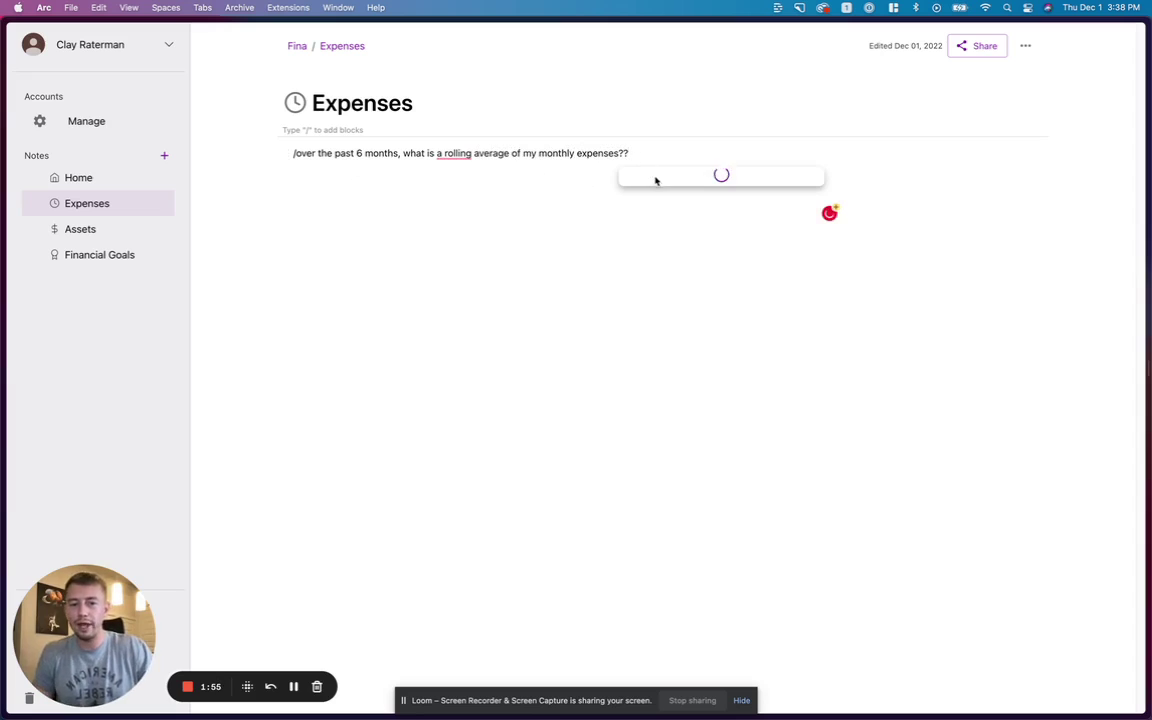
pyautogui.click(656, 180)
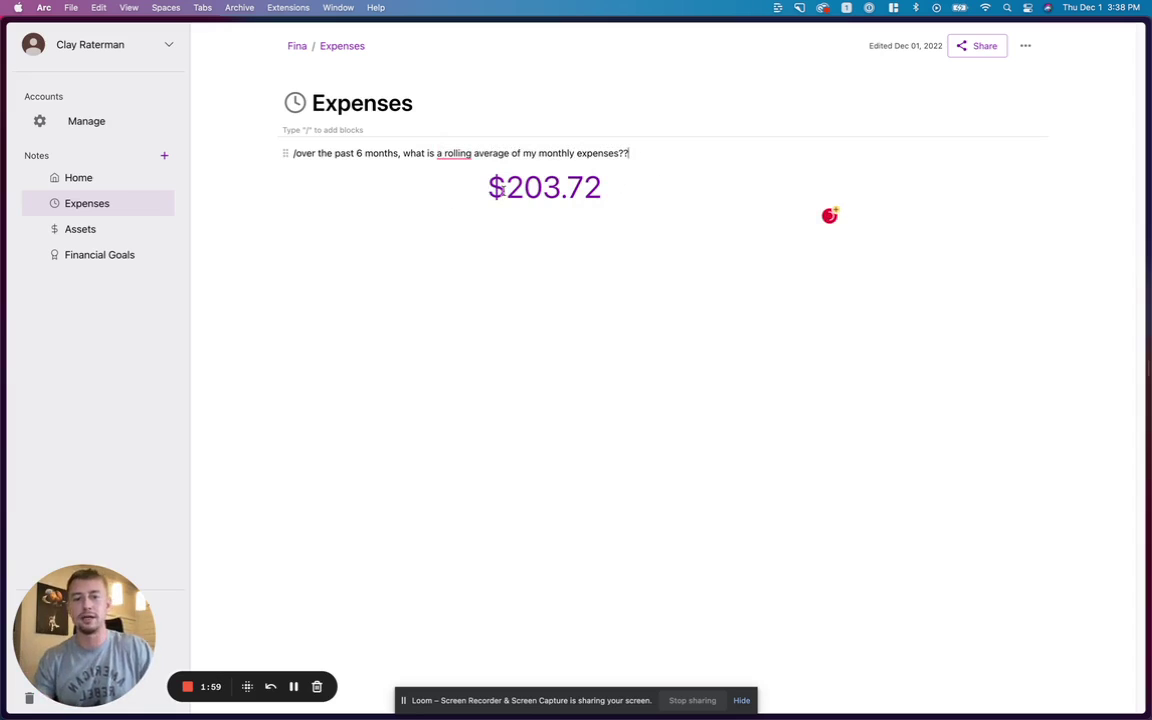
# Set the rolling average block's number of months to 7 and apply its settings
pyautogui.click(287, 154)
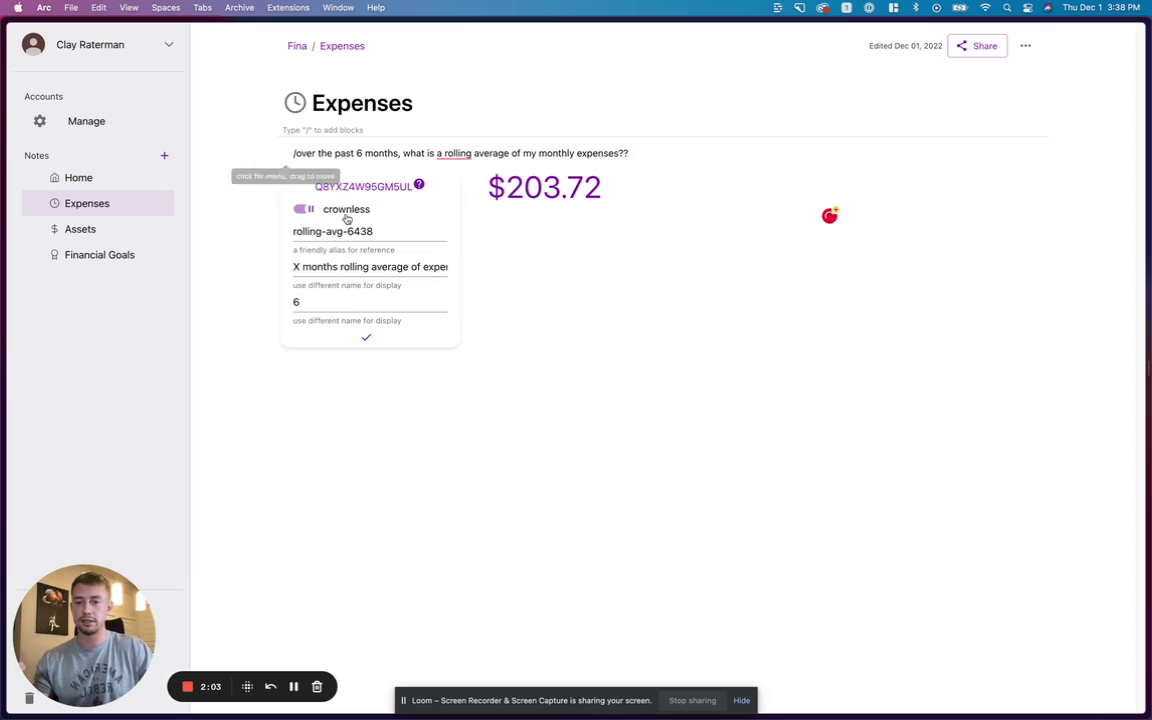
pyautogui.click(440, 300)
pyautogui.press('Return')
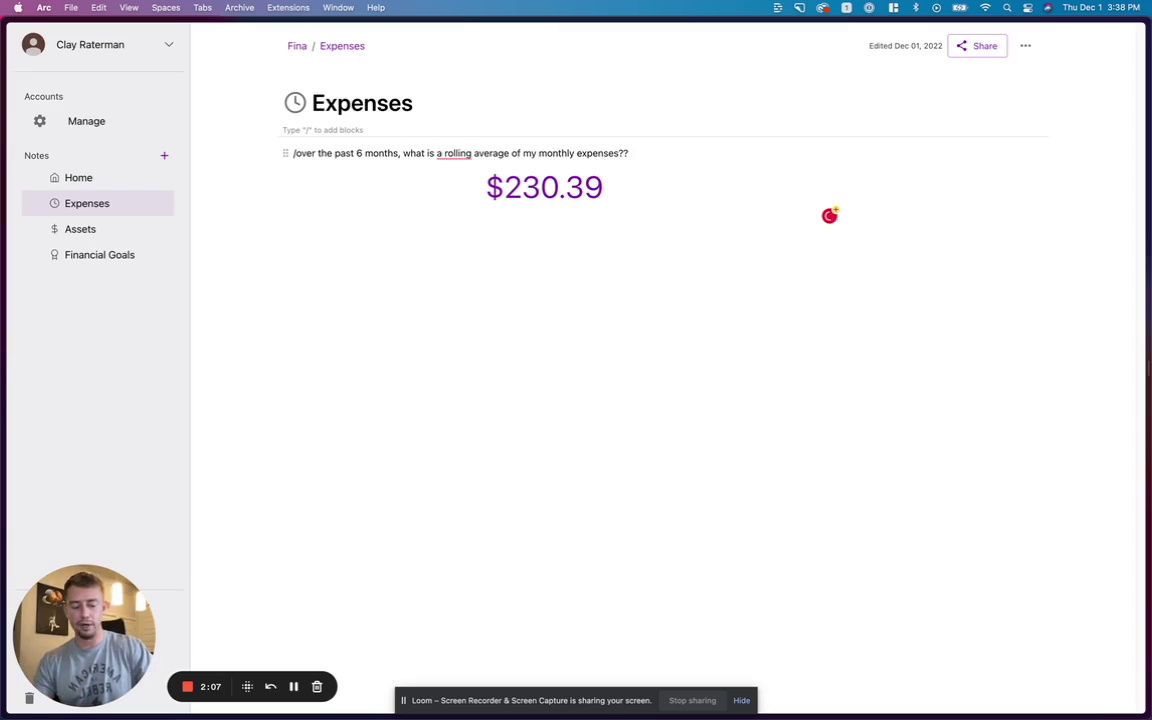
pyautogui.click(287, 154)
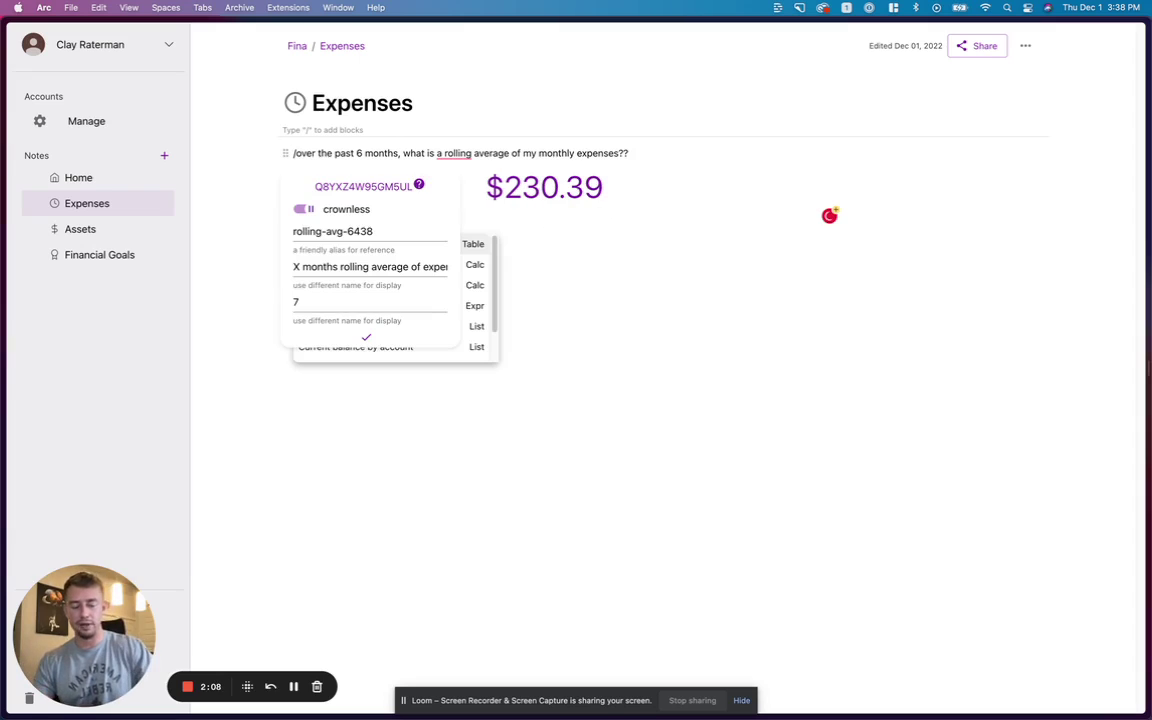
pyautogui.click(367, 338)
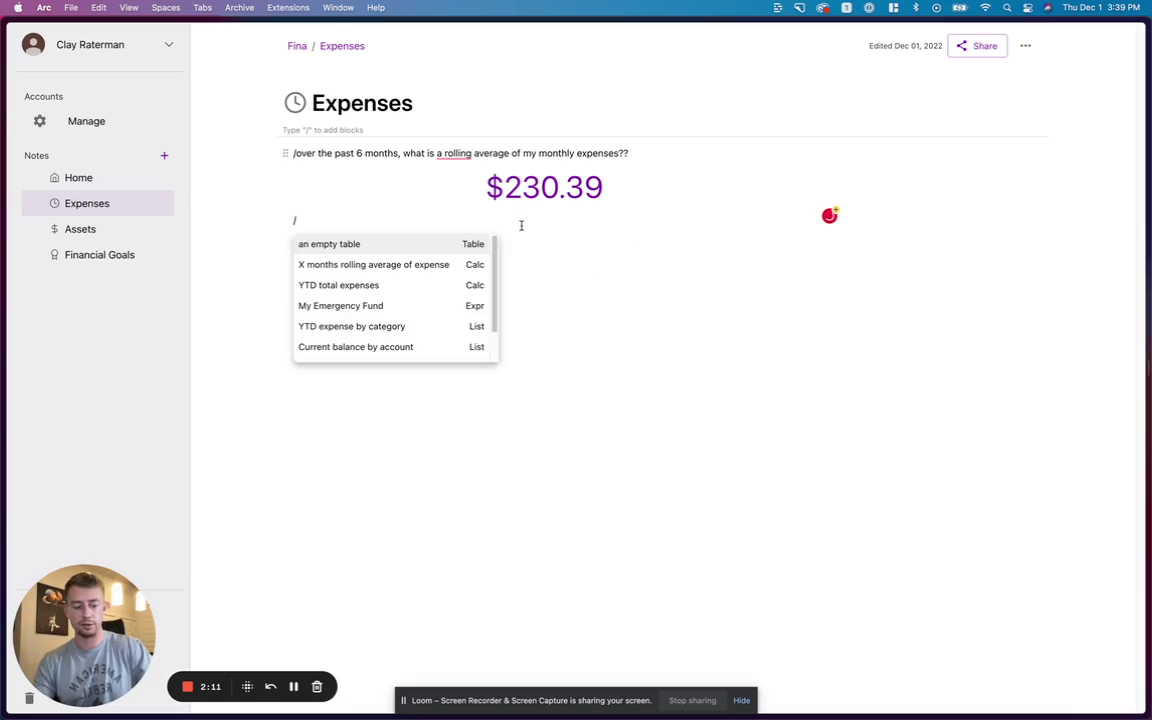
# Below the rolling average, query "/what should my recommended emergency fund be based on my expenses??" and insert the suggested My Emergency Fund expression
pyautogui.press('BackSpace')
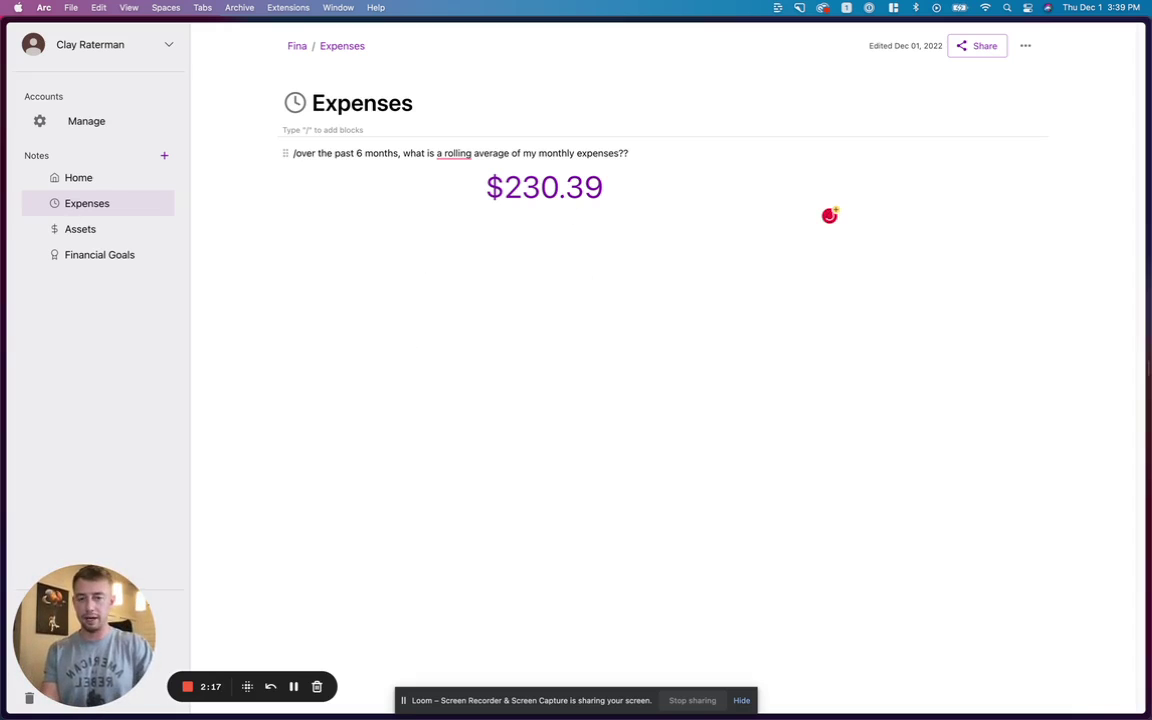
pyautogui.write('/what ')
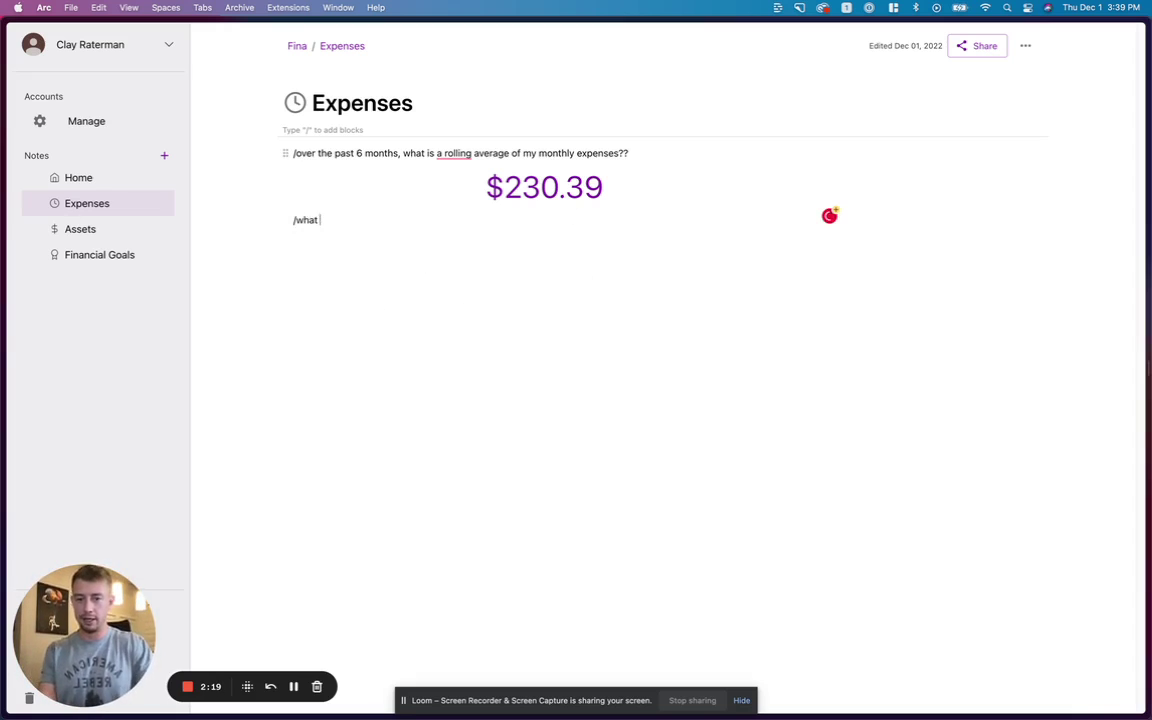
pyautogui.write('should ')
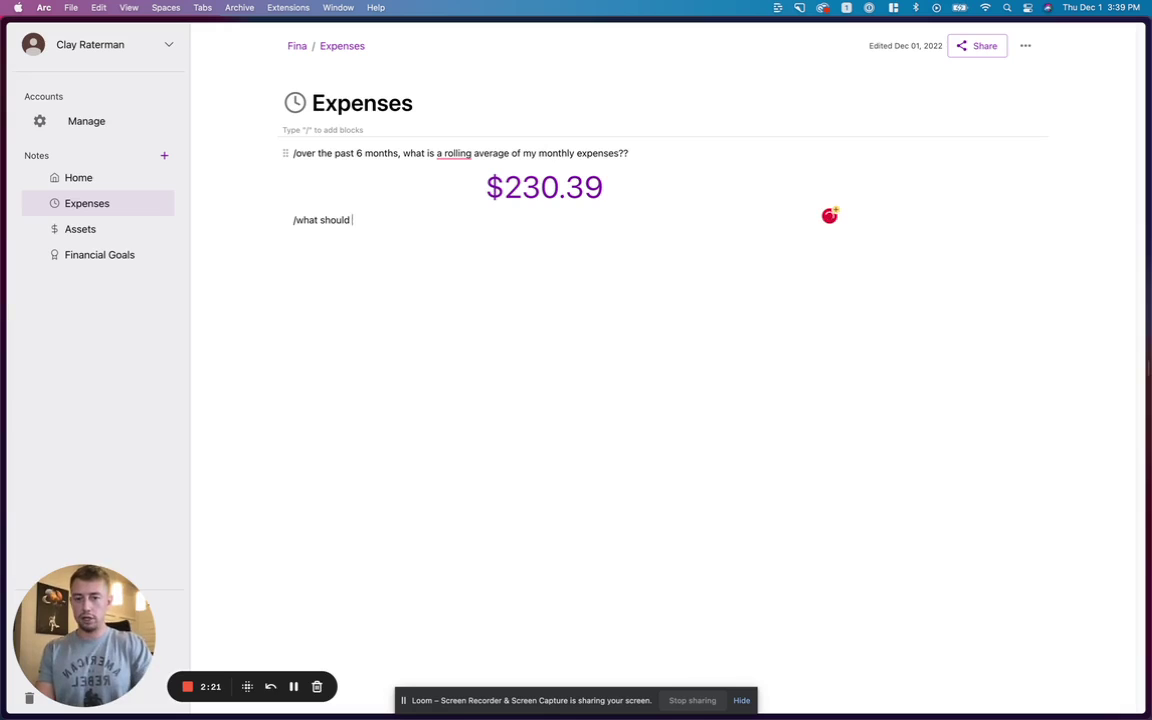
pyautogui.write('my recom')
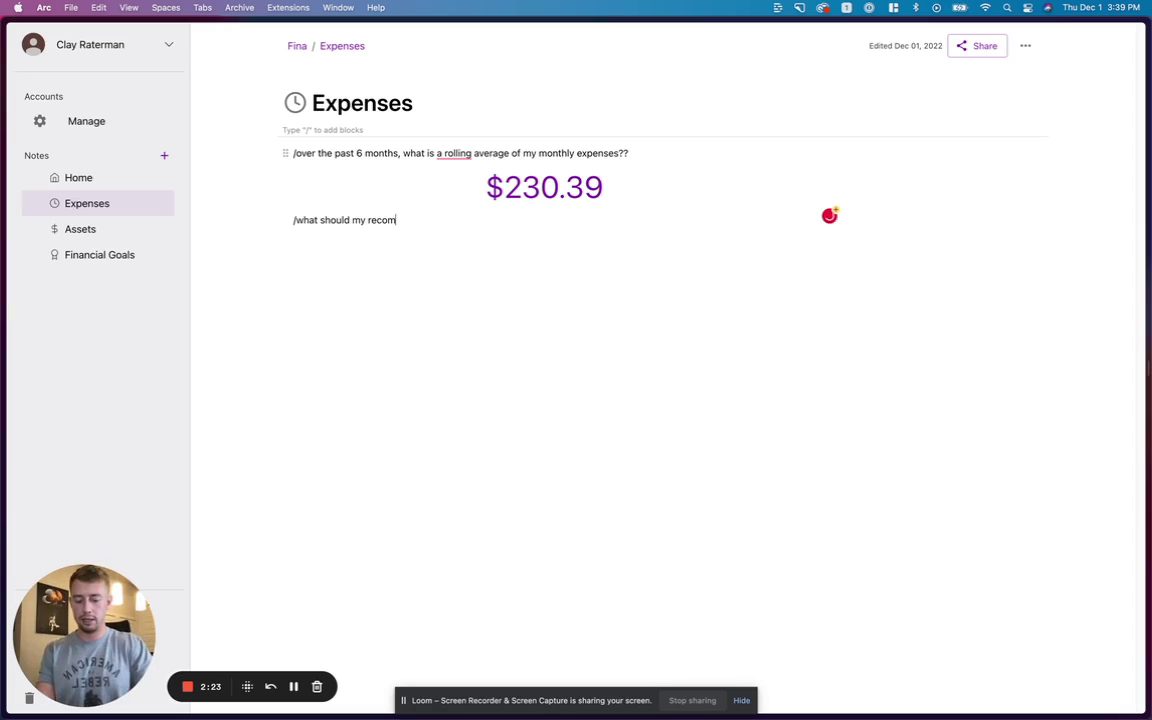
pyautogui.write('mended emer')
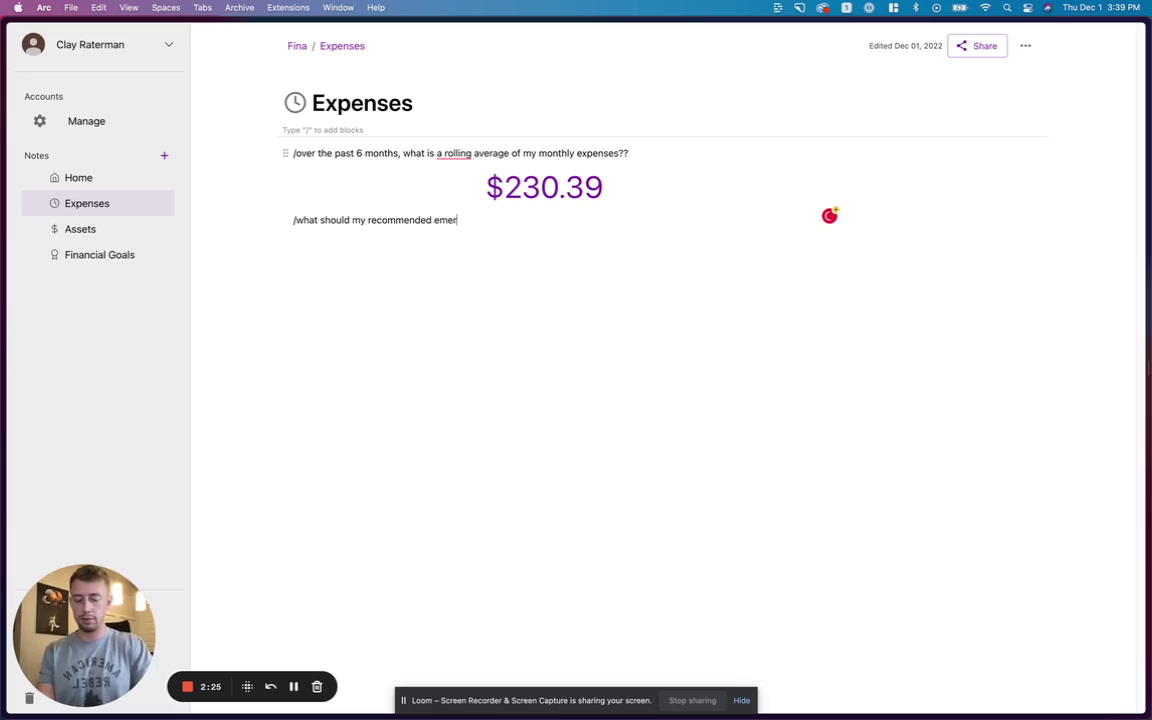
pyautogui.write('gency fund be ')
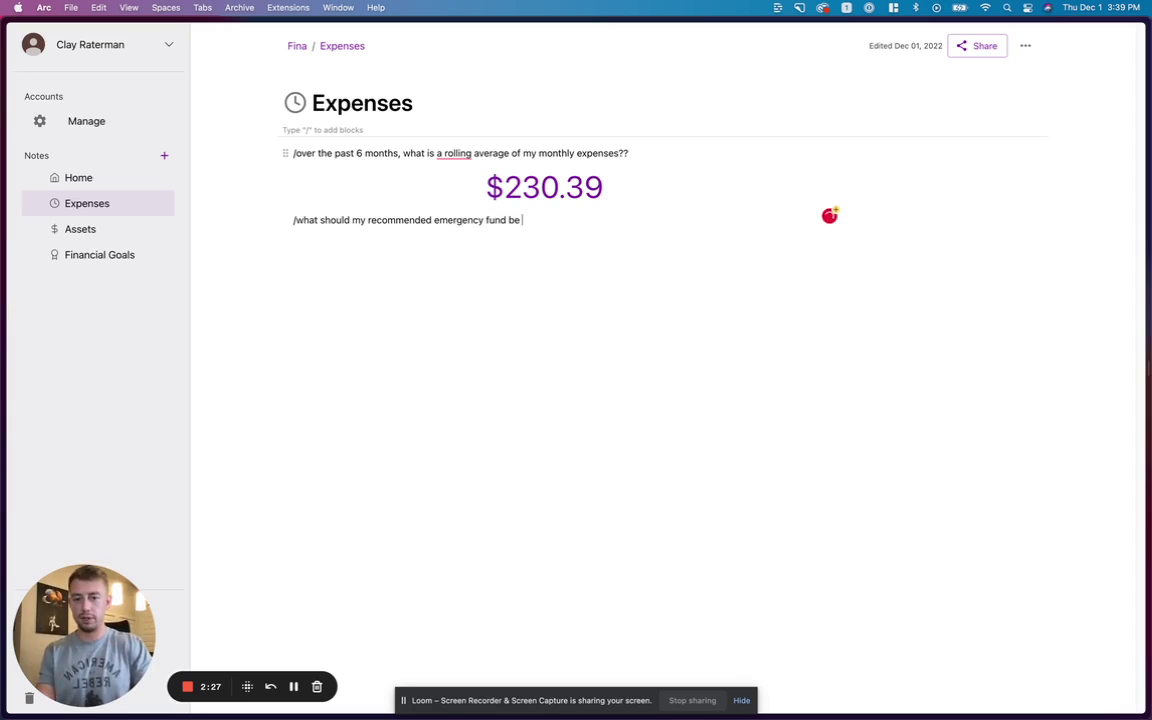
pyautogui.write('based on my expe')
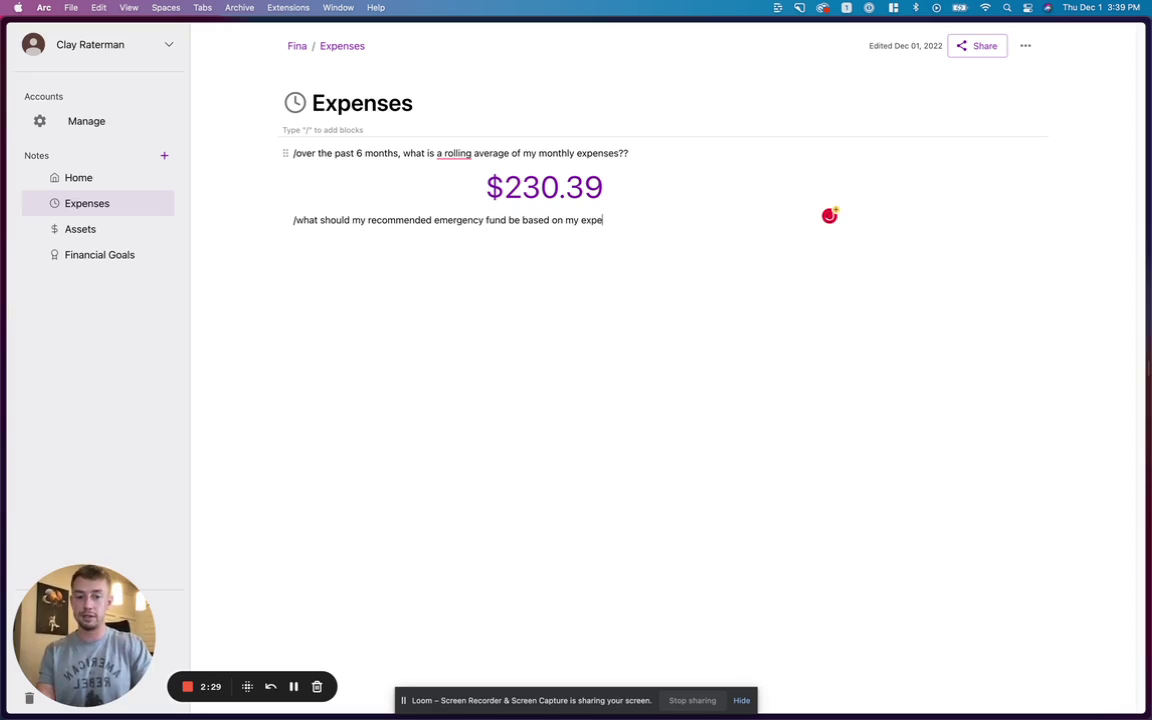
pyautogui.write('nses??')
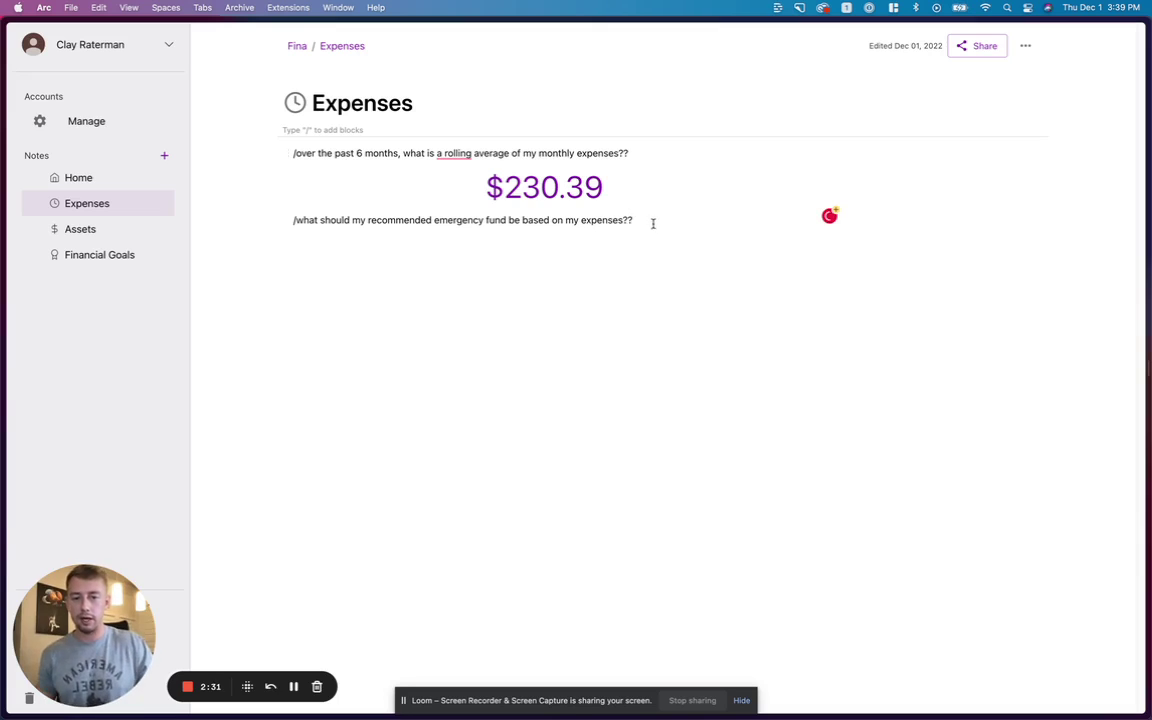
pyautogui.press('Return')
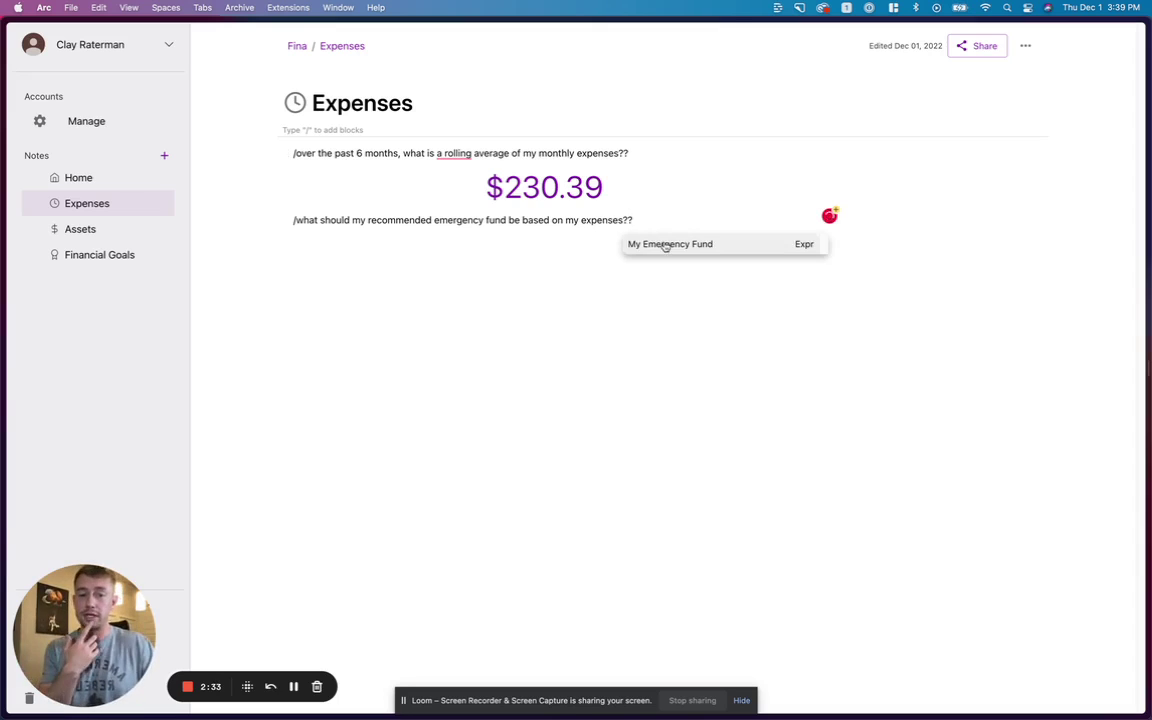
pyautogui.click(665, 245)
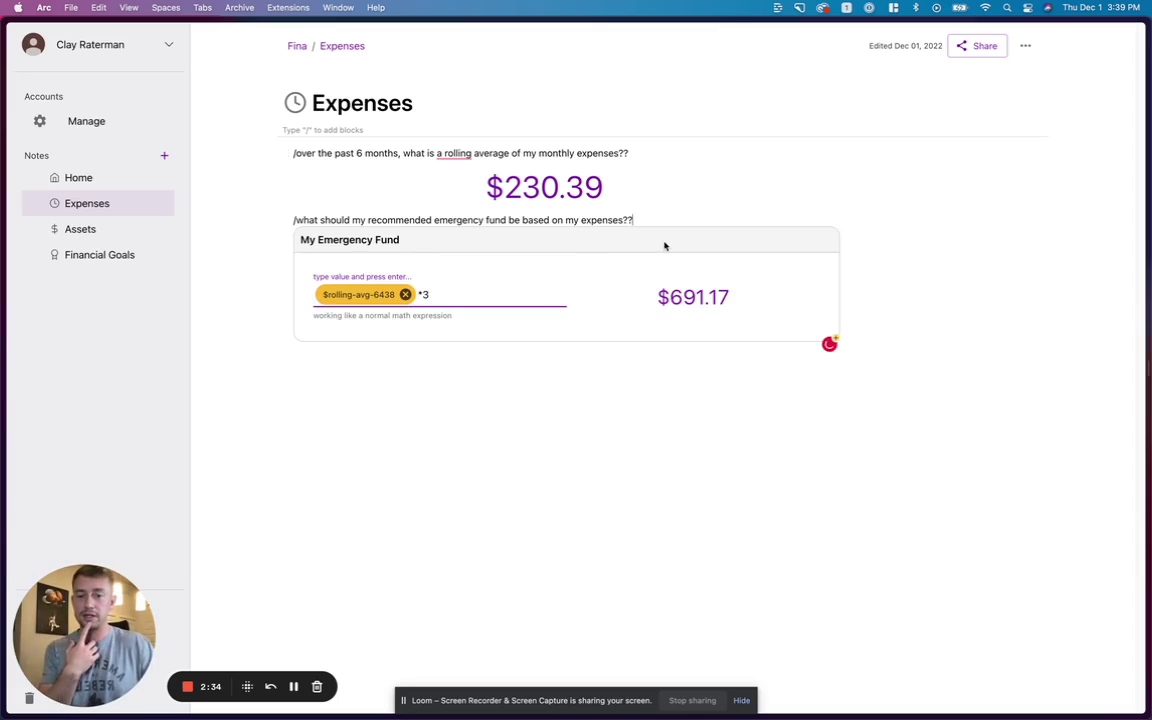
# Rebuild the My Emergency Fund expression as the $rolling-avg-6438 variable multiplied by 6
pyautogui.click(442, 295)
pyautogui.click(465, 260)
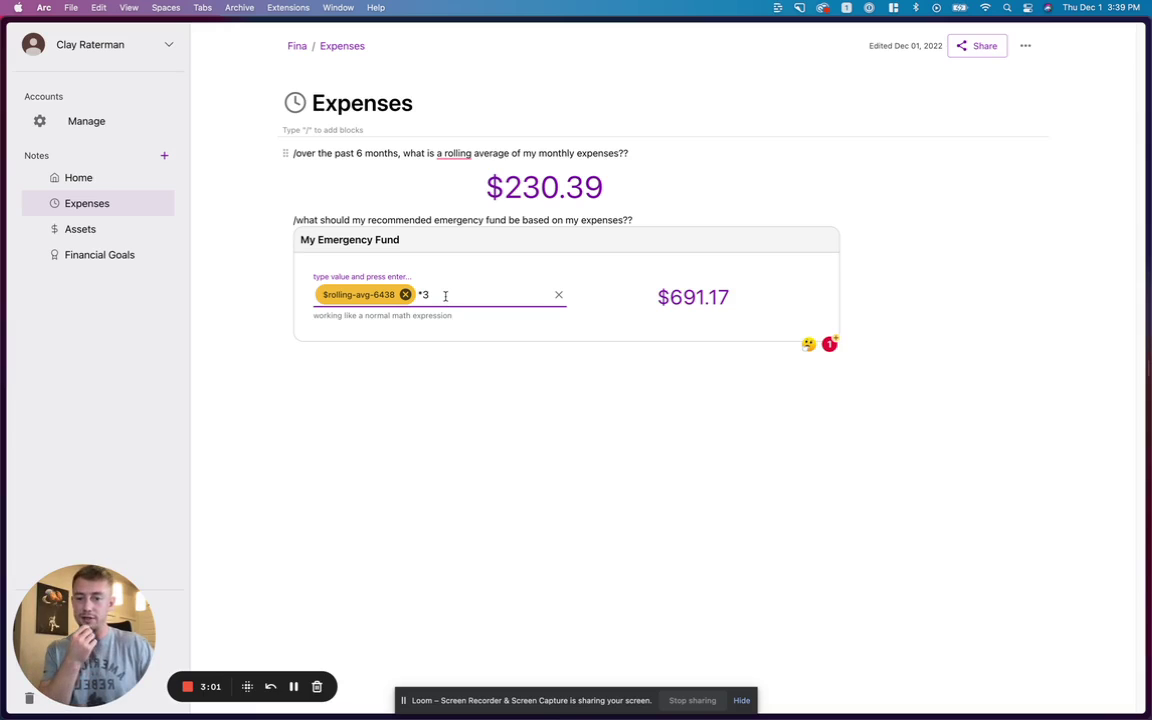
pyautogui.click(446, 295)
pyautogui.press('BackSpace')
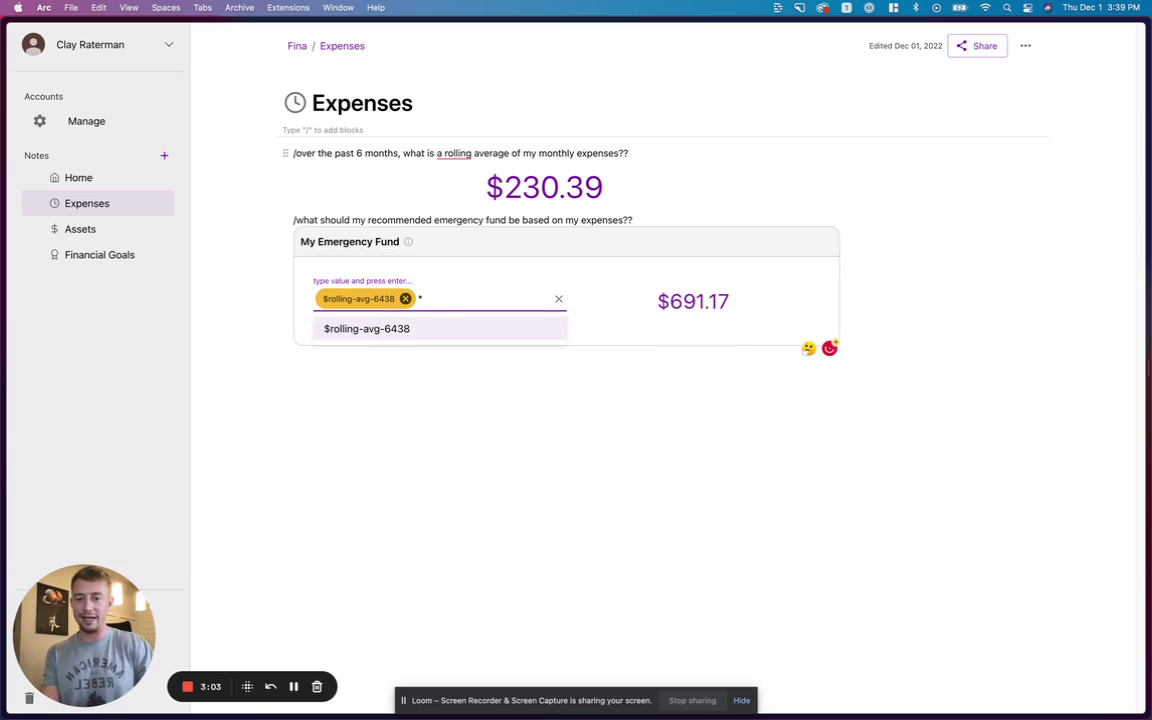
pyautogui.write('6')
pyautogui.press('Escape')
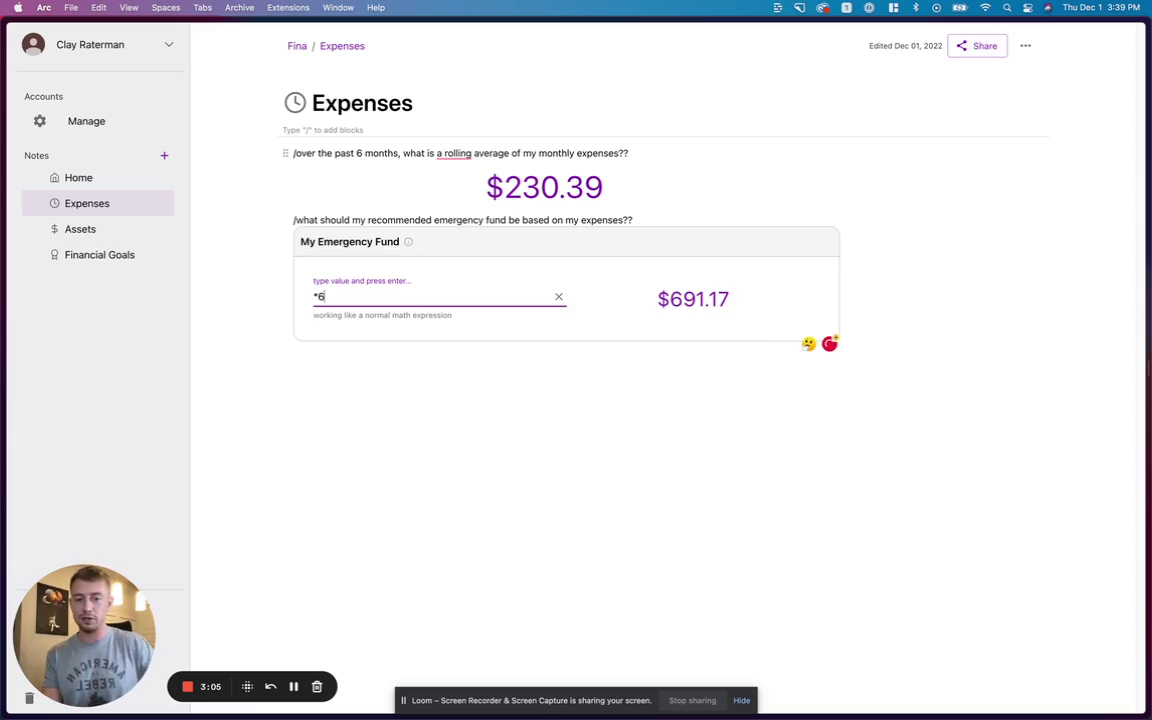
pyautogui.click(558, 297)
pyautogui.click(481, 297)
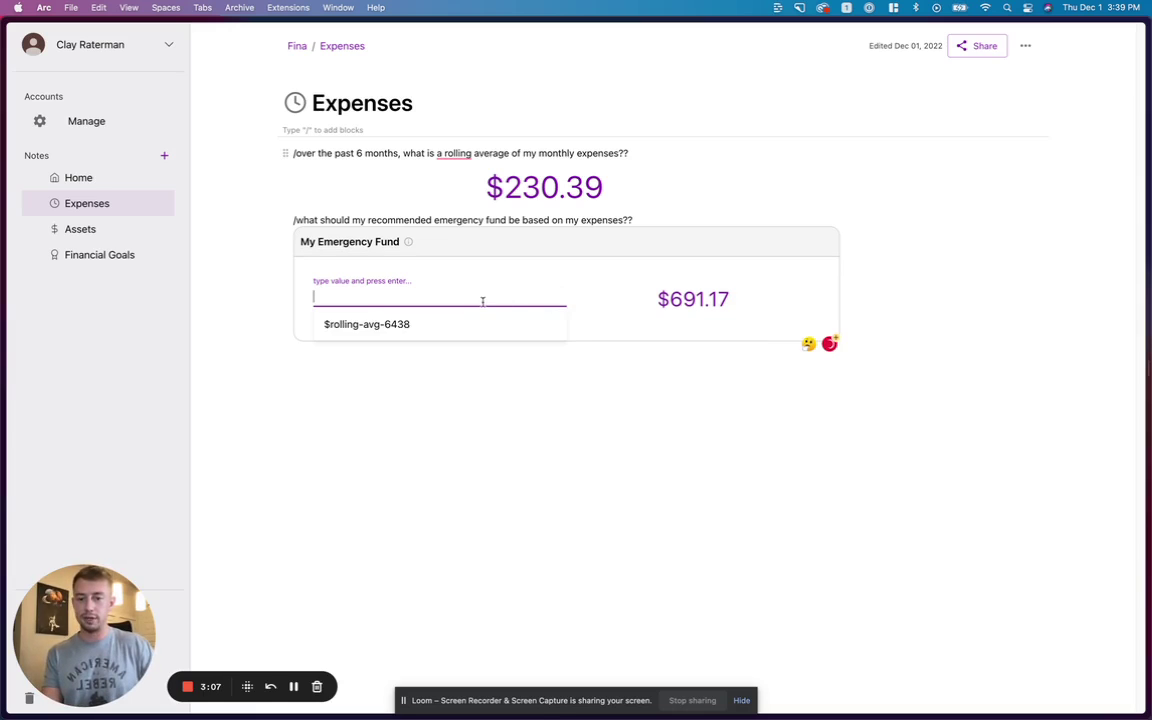
pyautogui.click(404, 326)
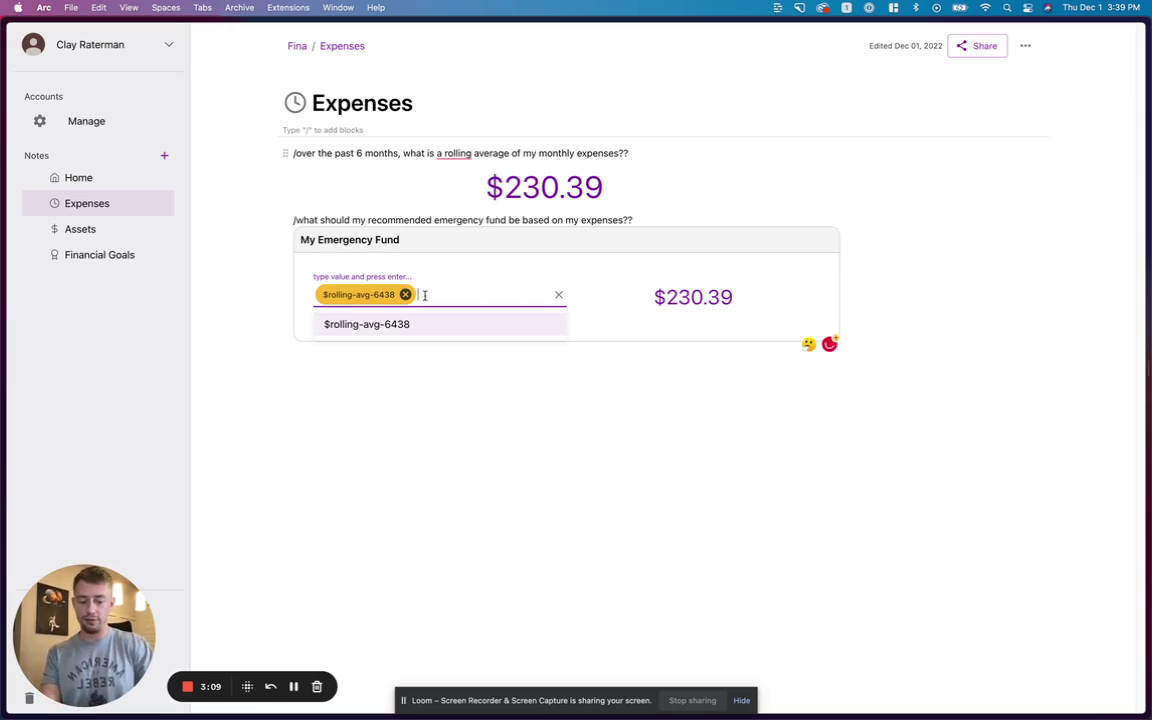
pyautogui.write('*6')
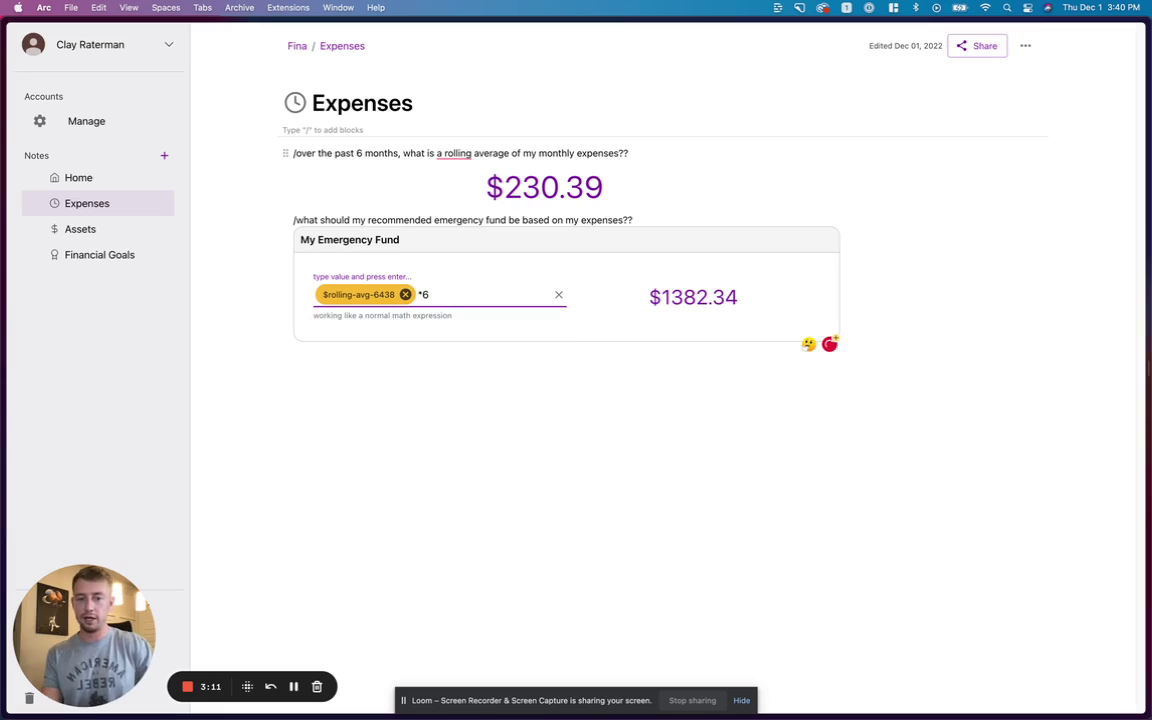
# Change the multiplier in the My Emergency Fund expression to *12, keeping the rolling average variable
pyautogui.press('BackSpace')
pyautogui.press('BackSpace')
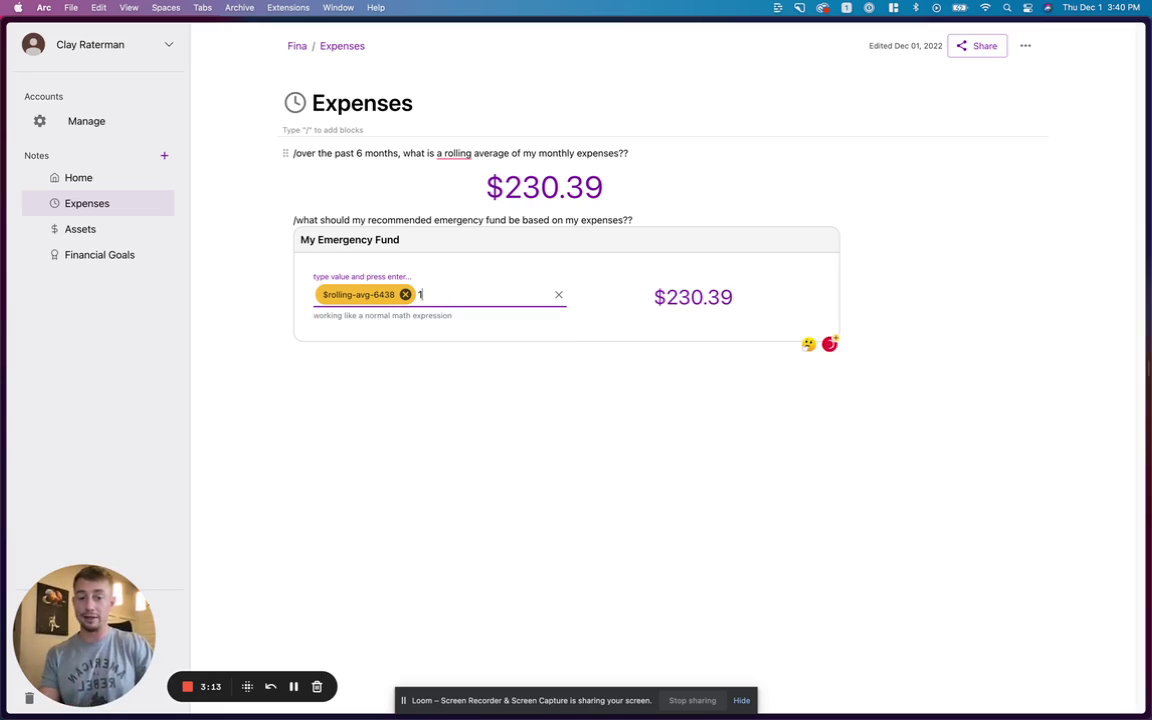
pyautogui.write('12')
pyautogui.press('BackSpace')
pyautogui.press('BackSpace')
pyautogui.write('*12')
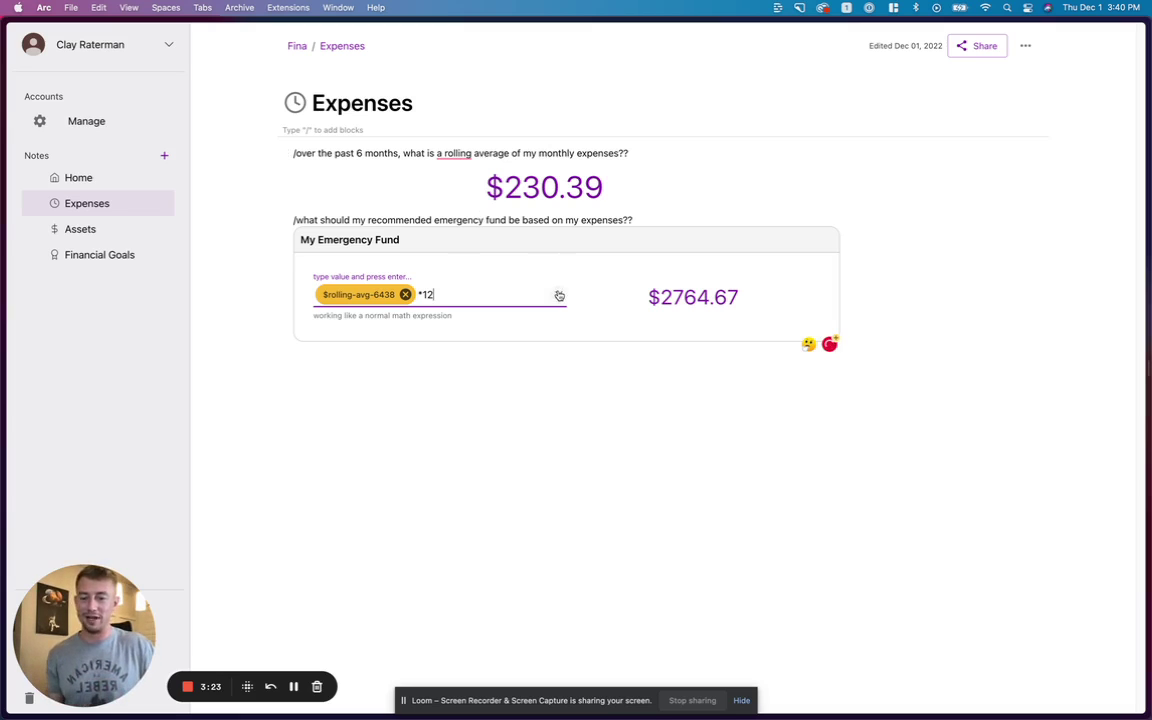
# Clear the My Emergency Fund expression, replace it with the plain calculation 5*5 and evaluate it
pyautogui.click(559, 296)
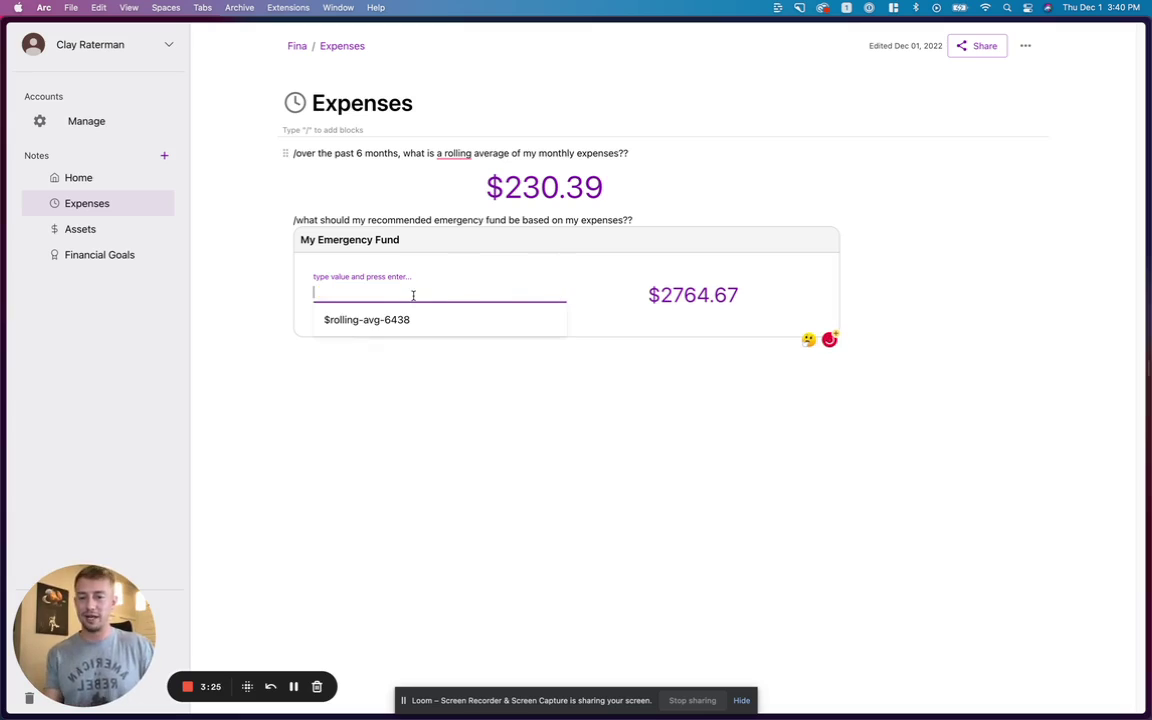
pyautogui.write('5*')
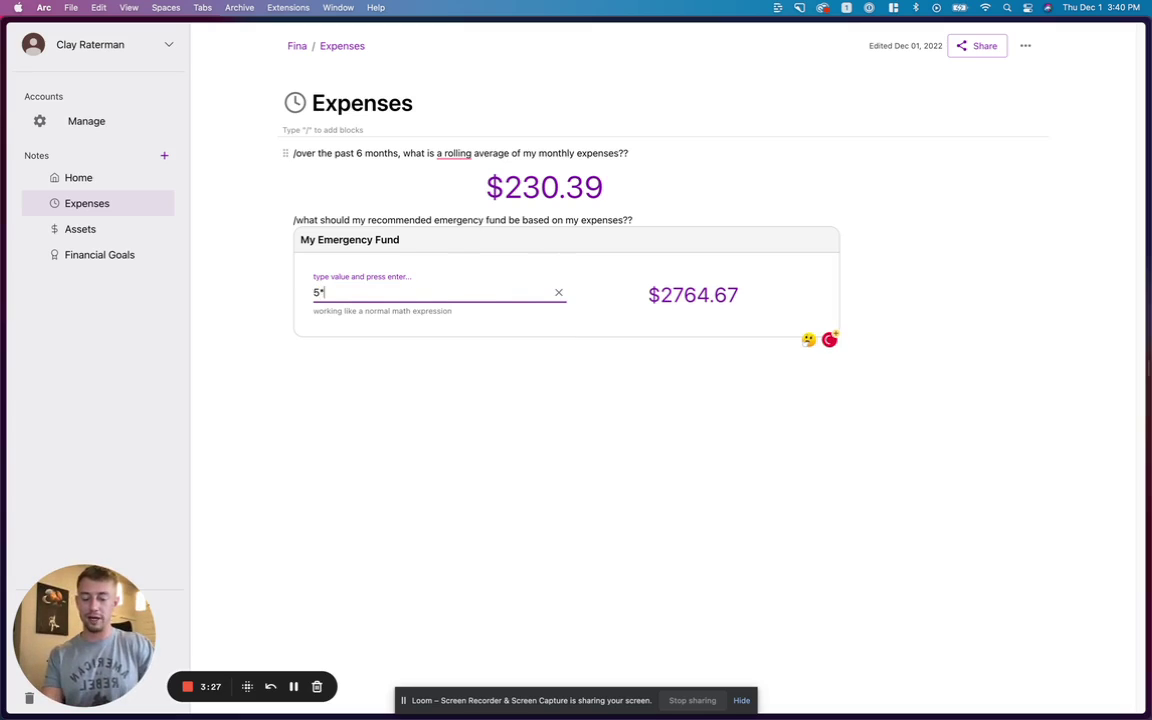
pyautogui.write('5')
pyautogui.press('Return')
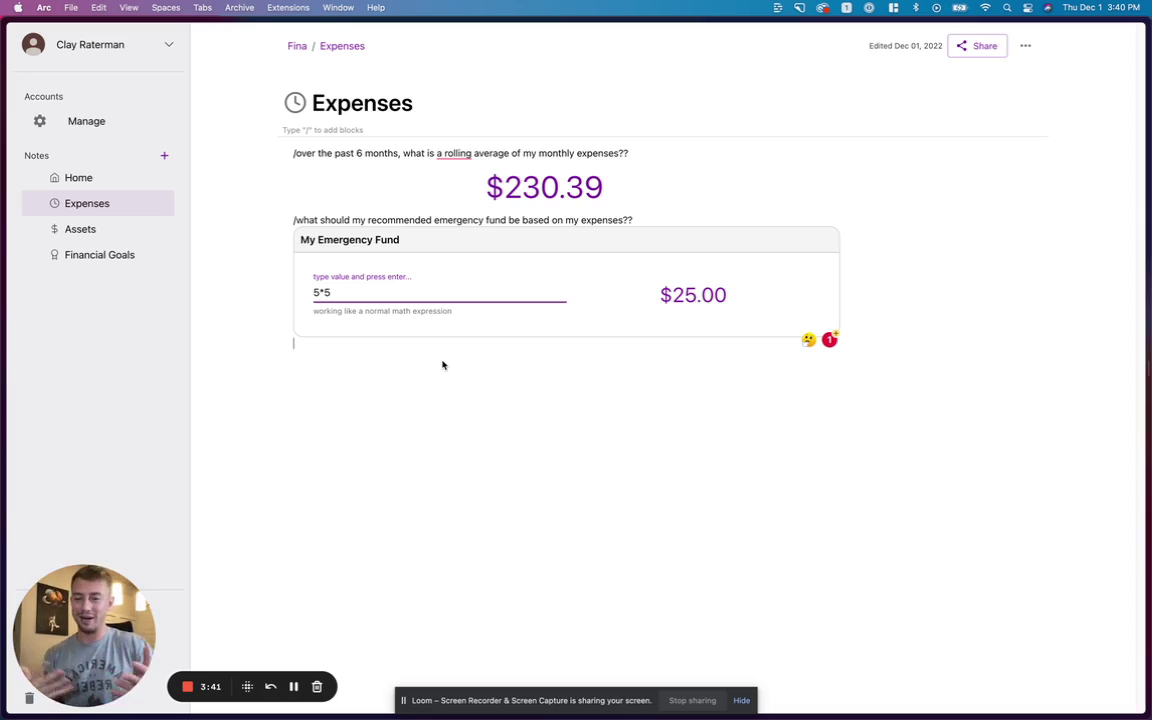
# Below My Emergency Fund, insert the "Current balance by account" list and the "YTD expense in a timeline" block
pyautogui.write('/')
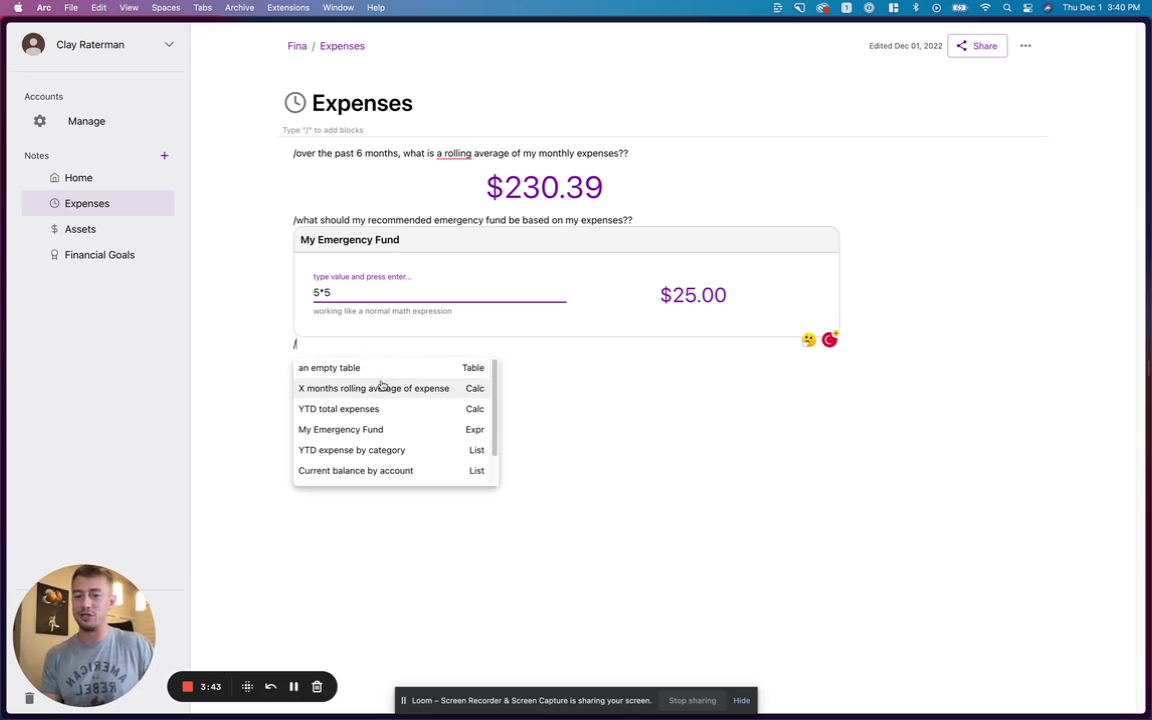
pyautogui.click(376, 470)
pyautogui.write('/')
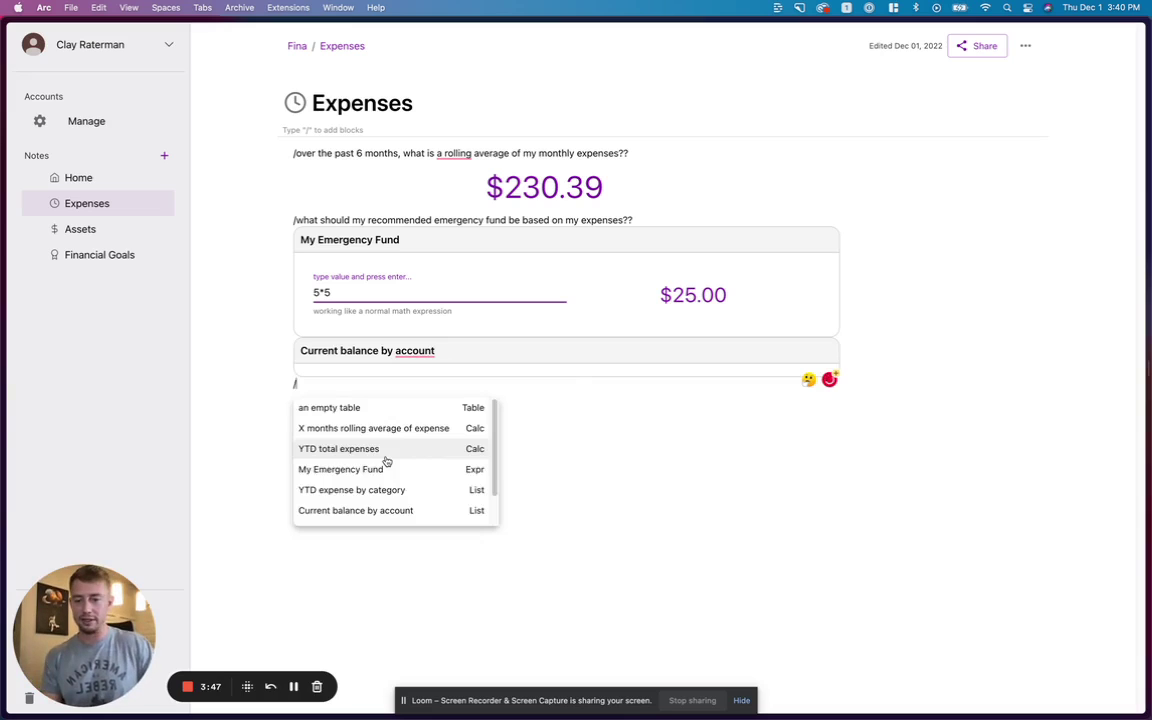
pyautogui.scroll(-2, 363, 505)
pyautogui.click(362, 500)
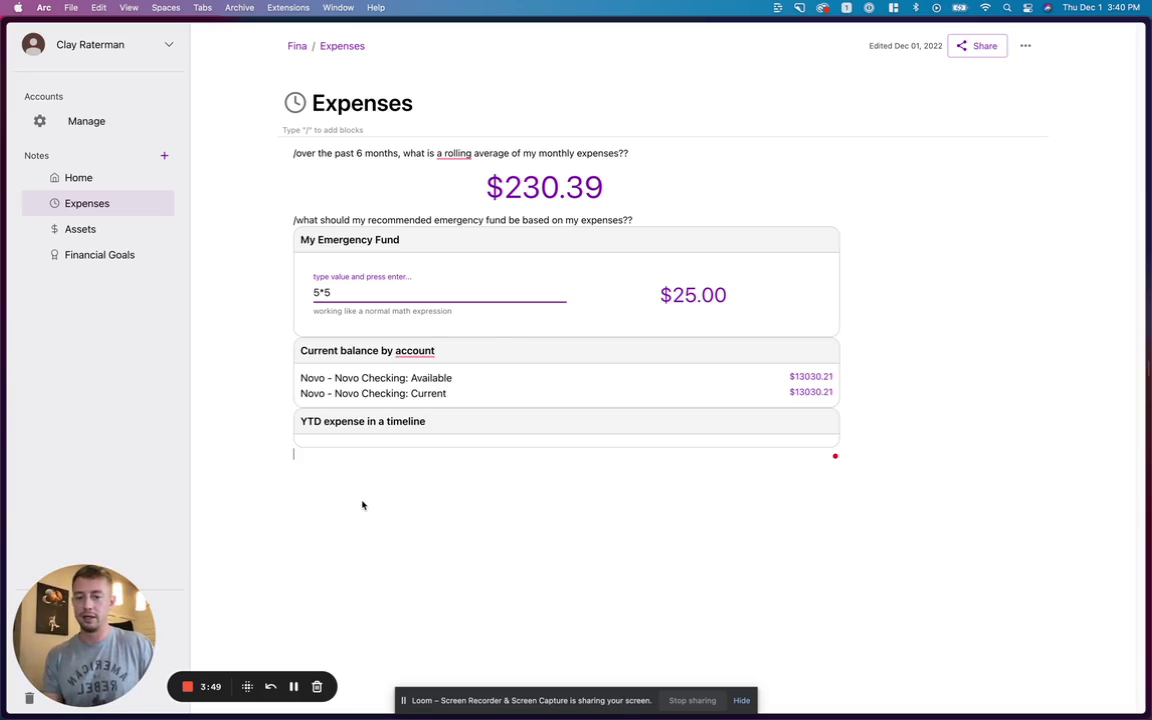
pyautogui.scroll(-1, 380, 478)
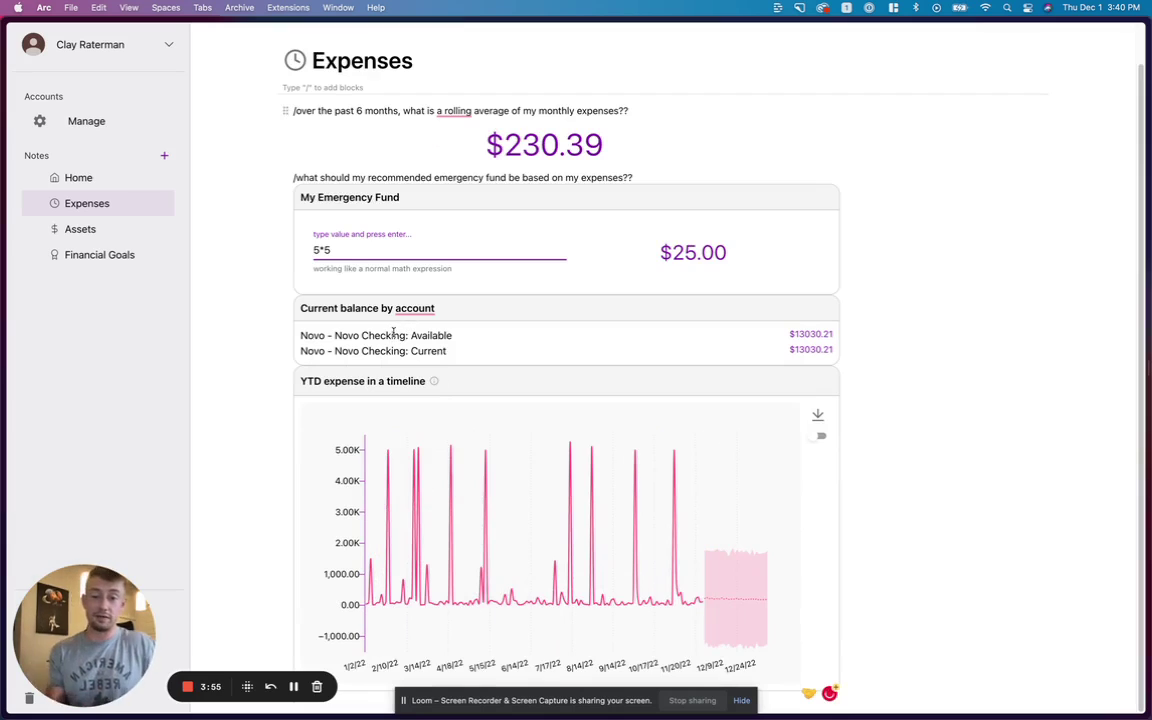
# Add another empty table to the Assets note and return to the Home note
pyautogui.click(85, 229)
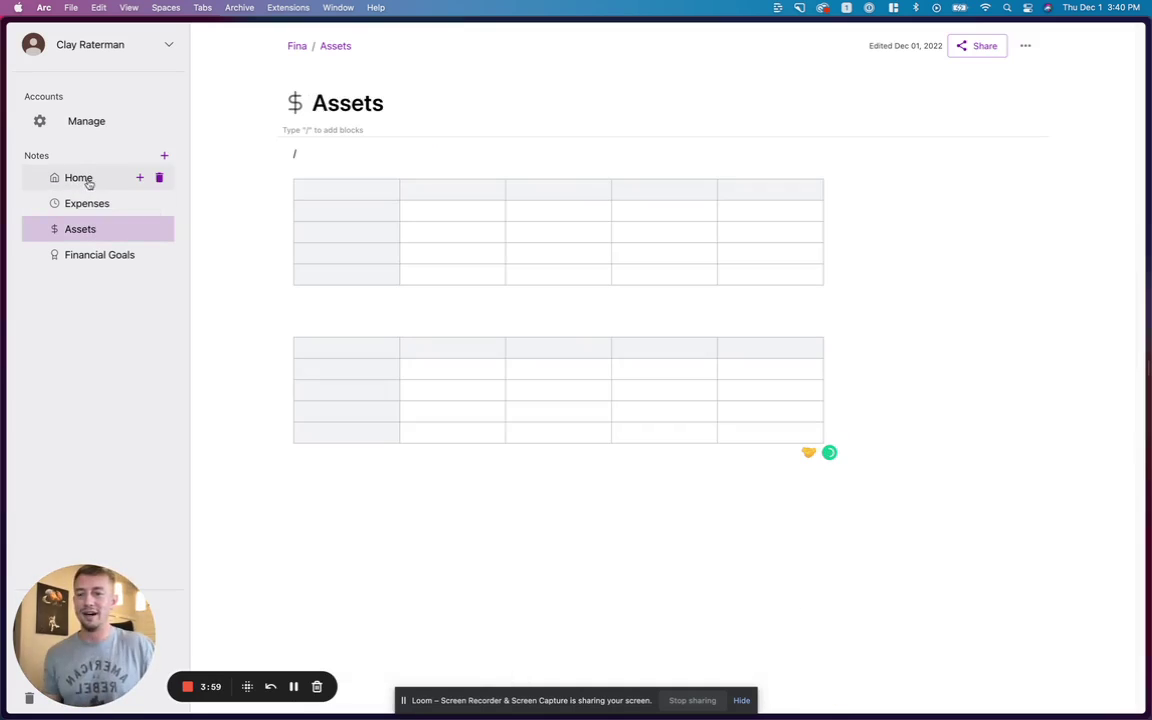
pyautogui.click(302, 156)
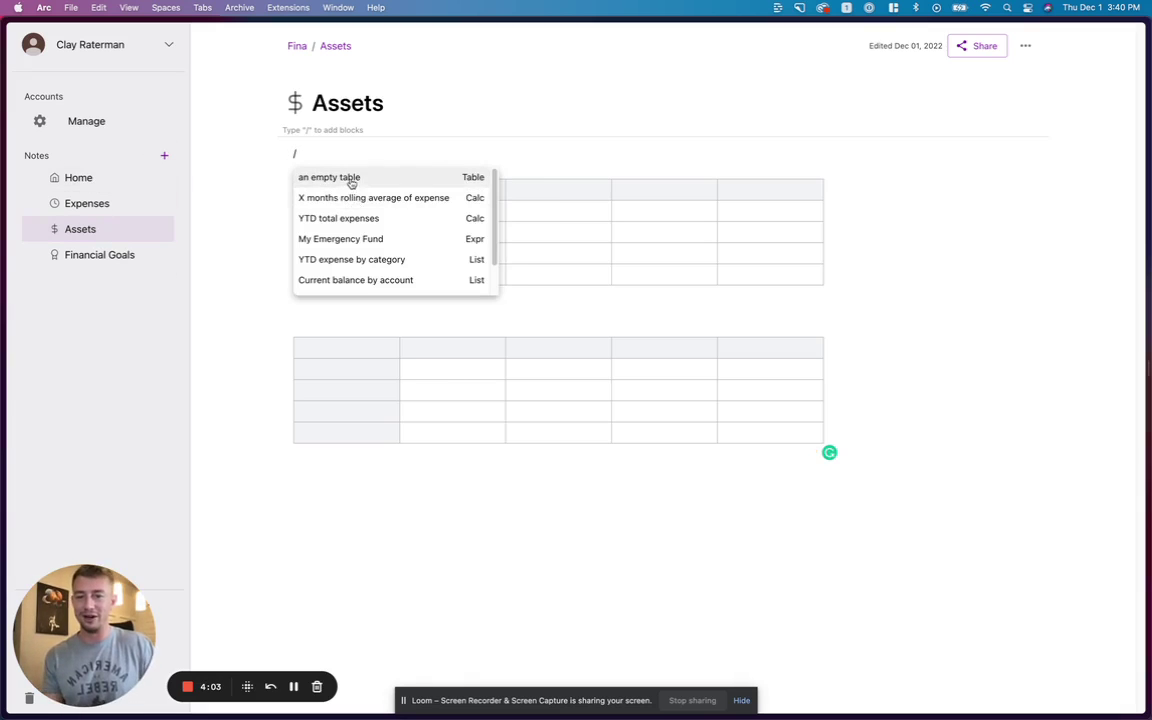
pyautogui.click(350, 179)
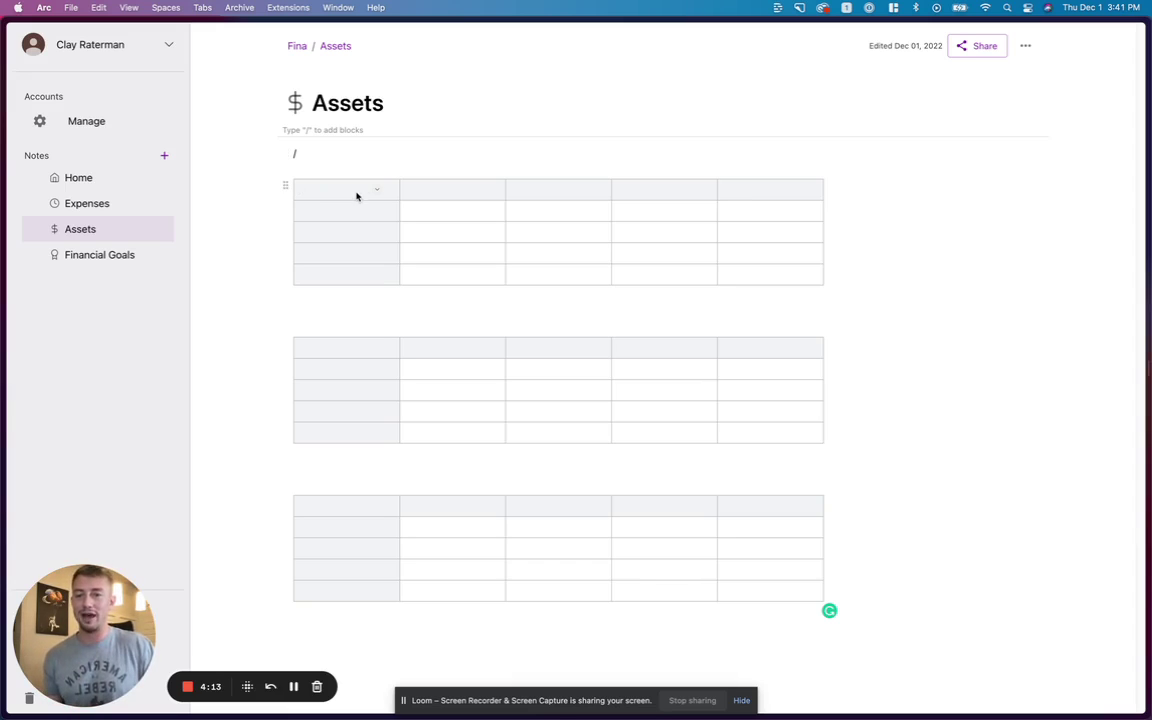
pyautogui.click(89, 177)
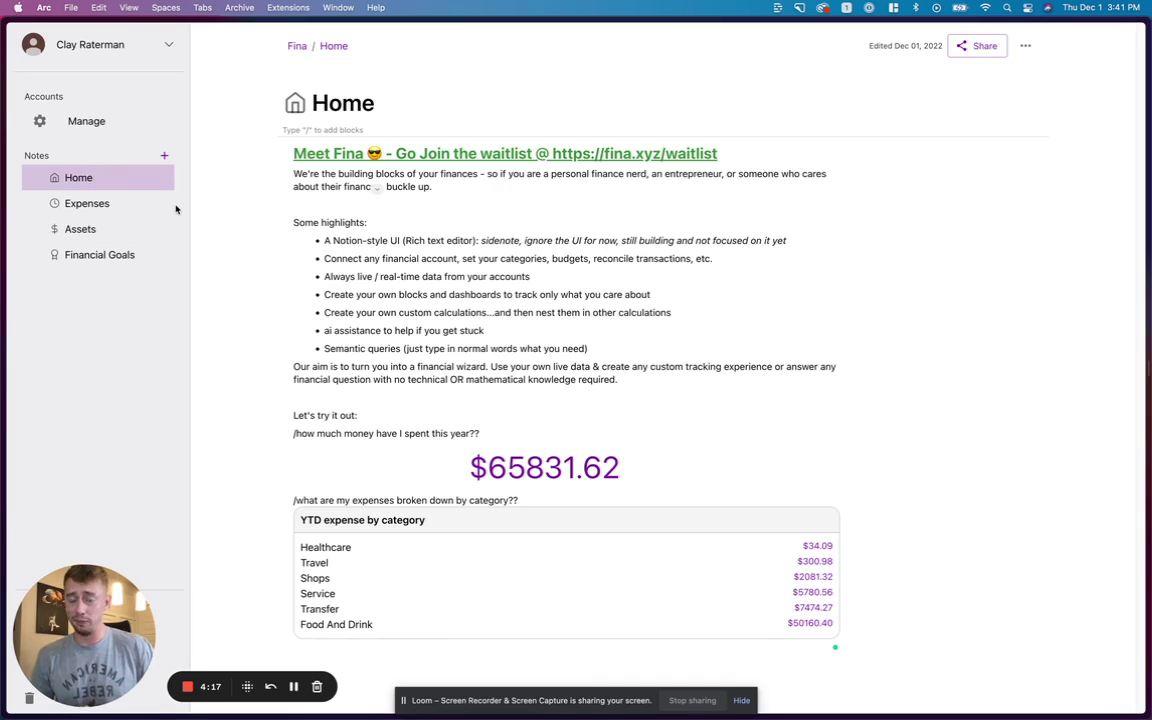